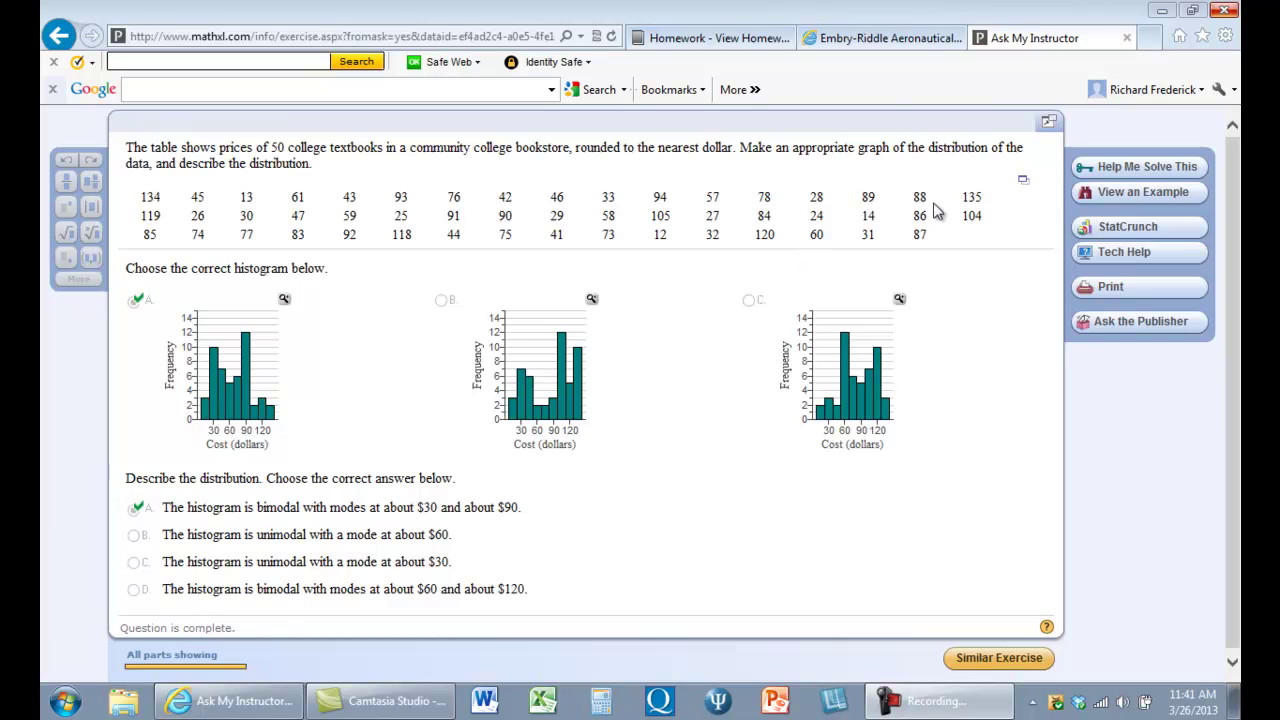
Step: Copy MathXL's table of 50 textbook prices to the clipboard and launch StatCrunch
{"action": "left_click", "coordinate": [1021, 190]}
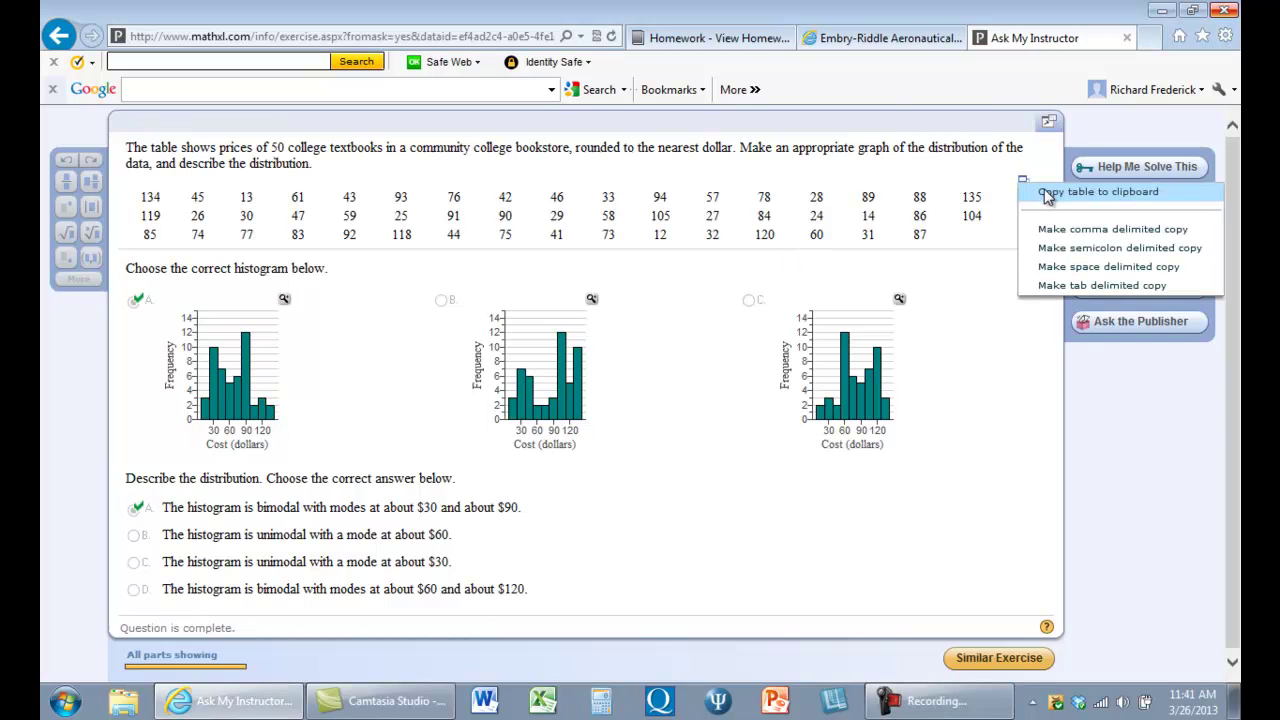
{"action": "left_click", "coordinate": [1050, 199]}
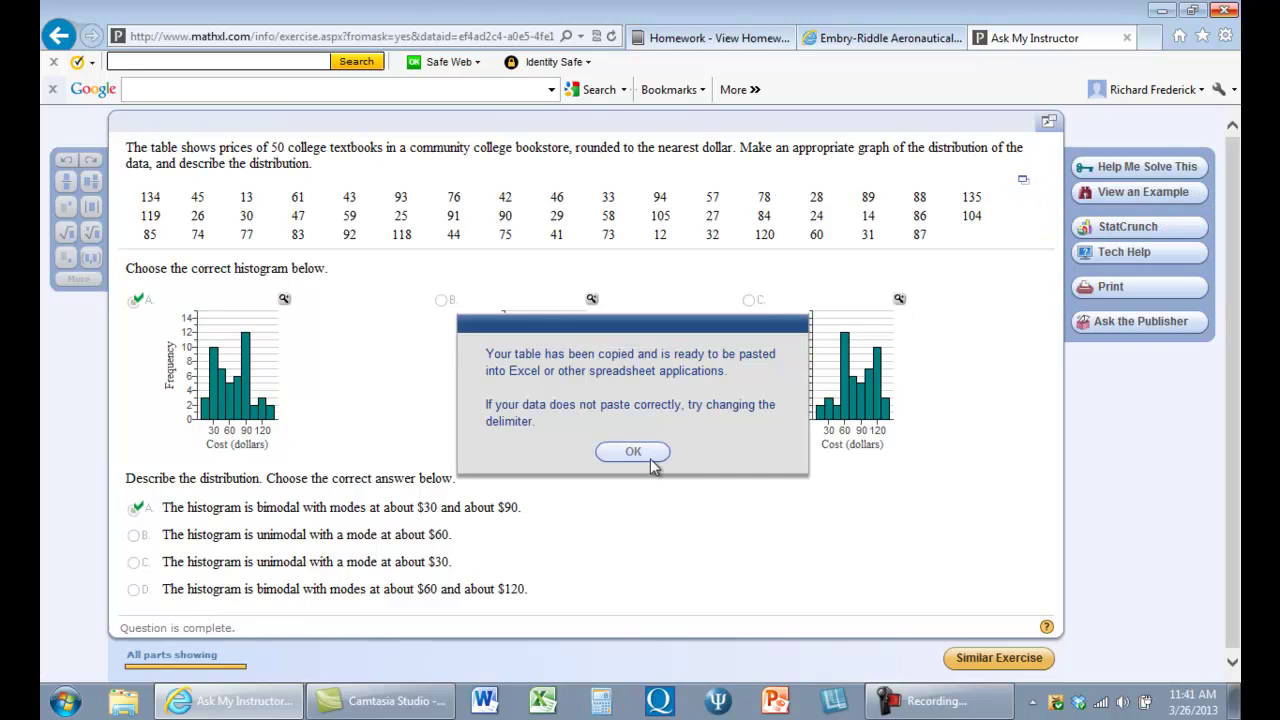
{"action": "key", "text": "Return"}
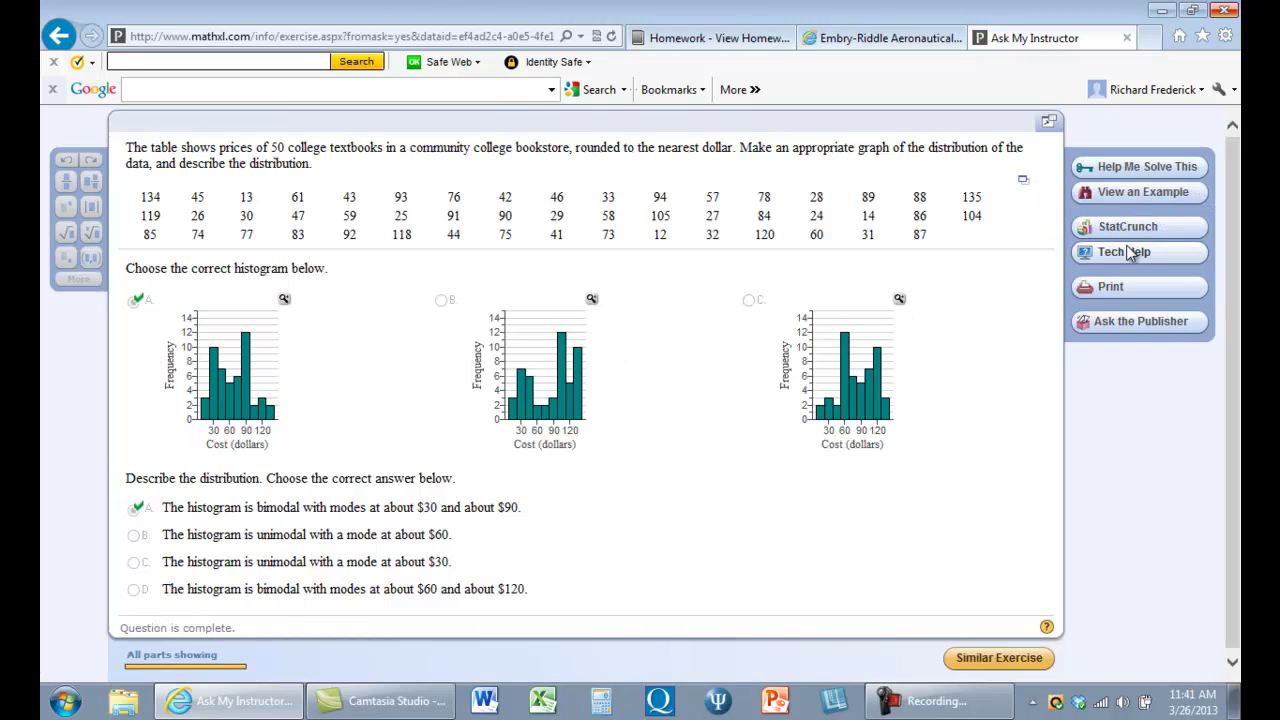
{"action": "left_click", "coordinate": [1128, 227]}
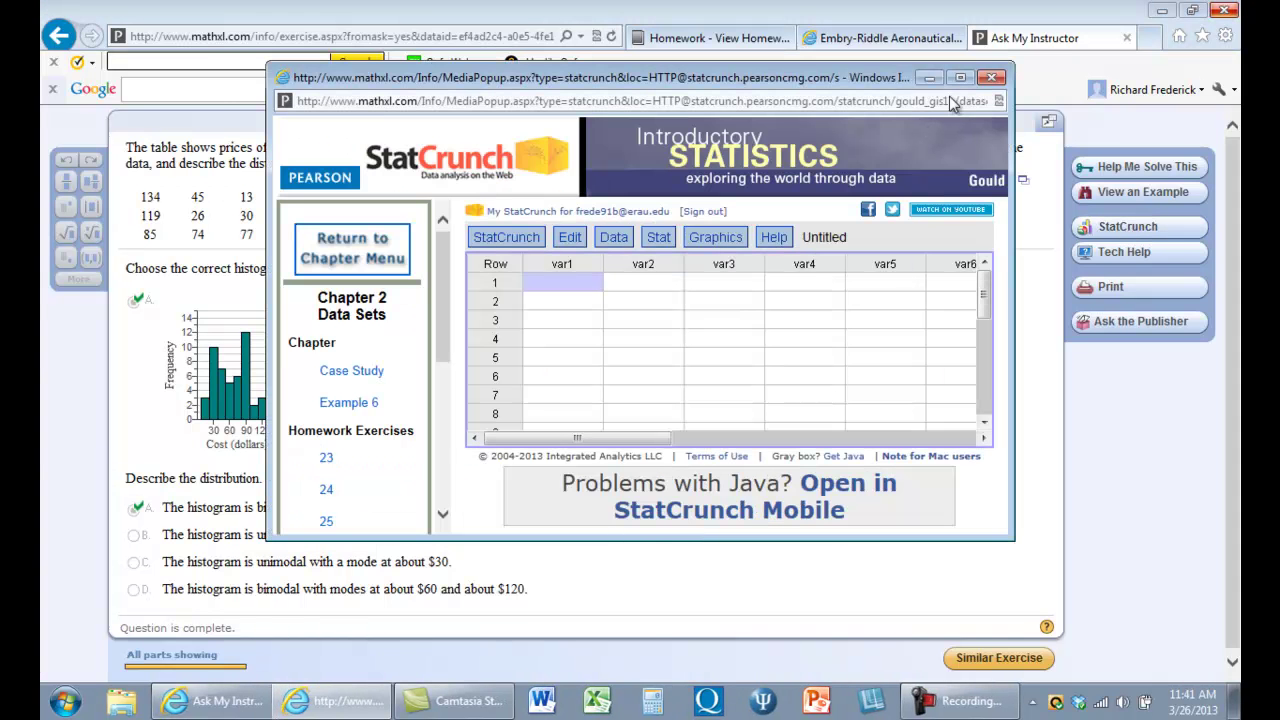
Step: Paste the 50 prices into var1 of the maximized sheet and rename the column Price
{"action": "left_click", "coordinate": [960, 77]}
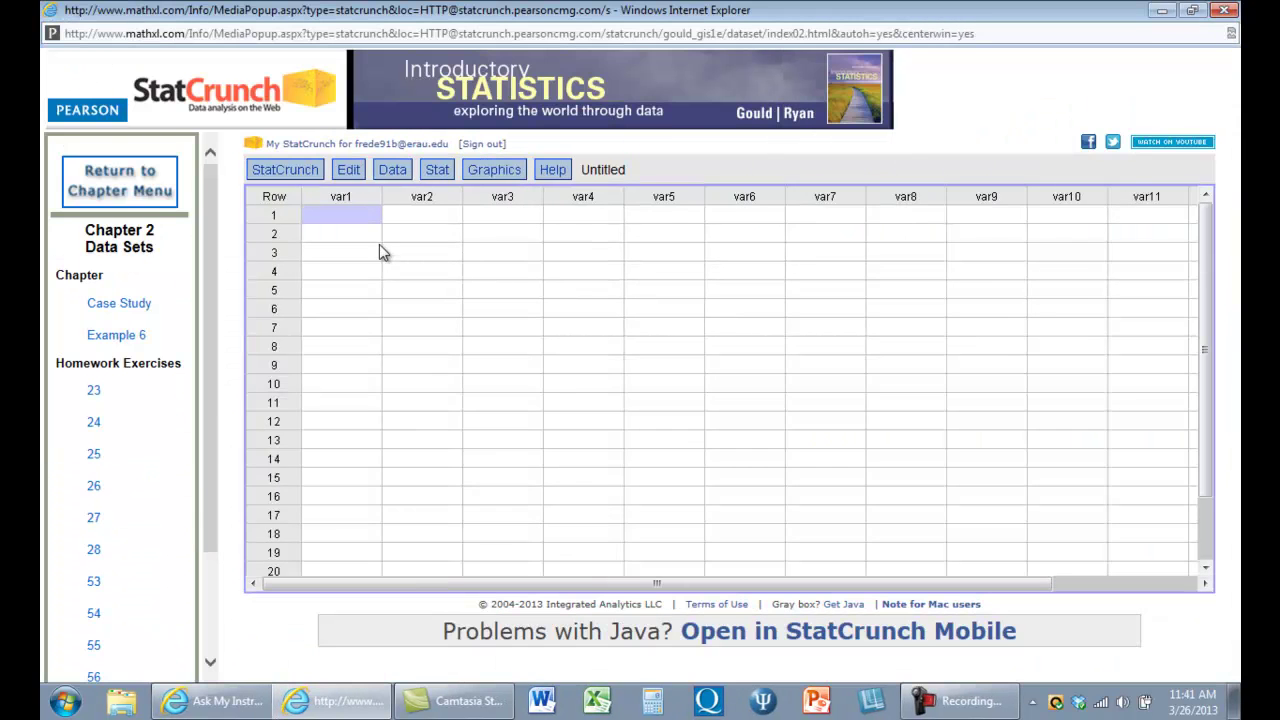
{"action": "left_click", "coordinate": [360, 231]}
{"action": "left_click", "coordinate": [351, 217]}
{"action": "left_click", "coordinate": [348, 171]}
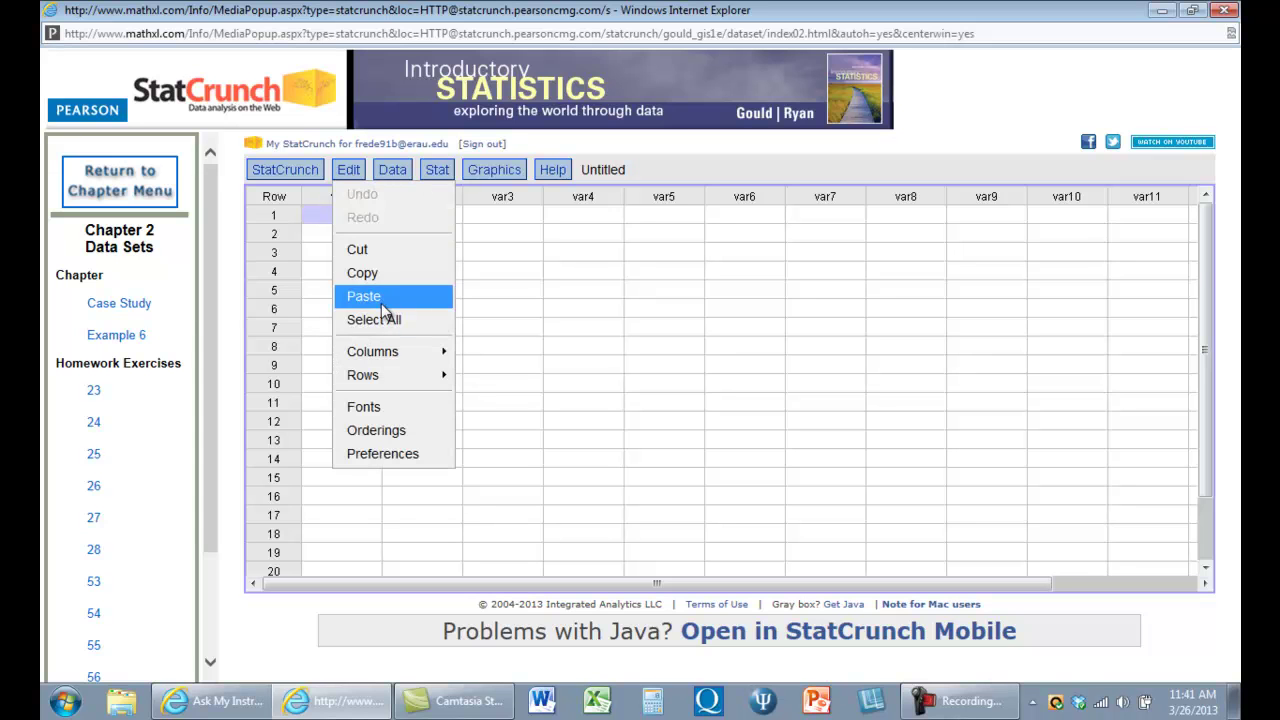
{"action": "left_click", "coordinate": [381, 300]}
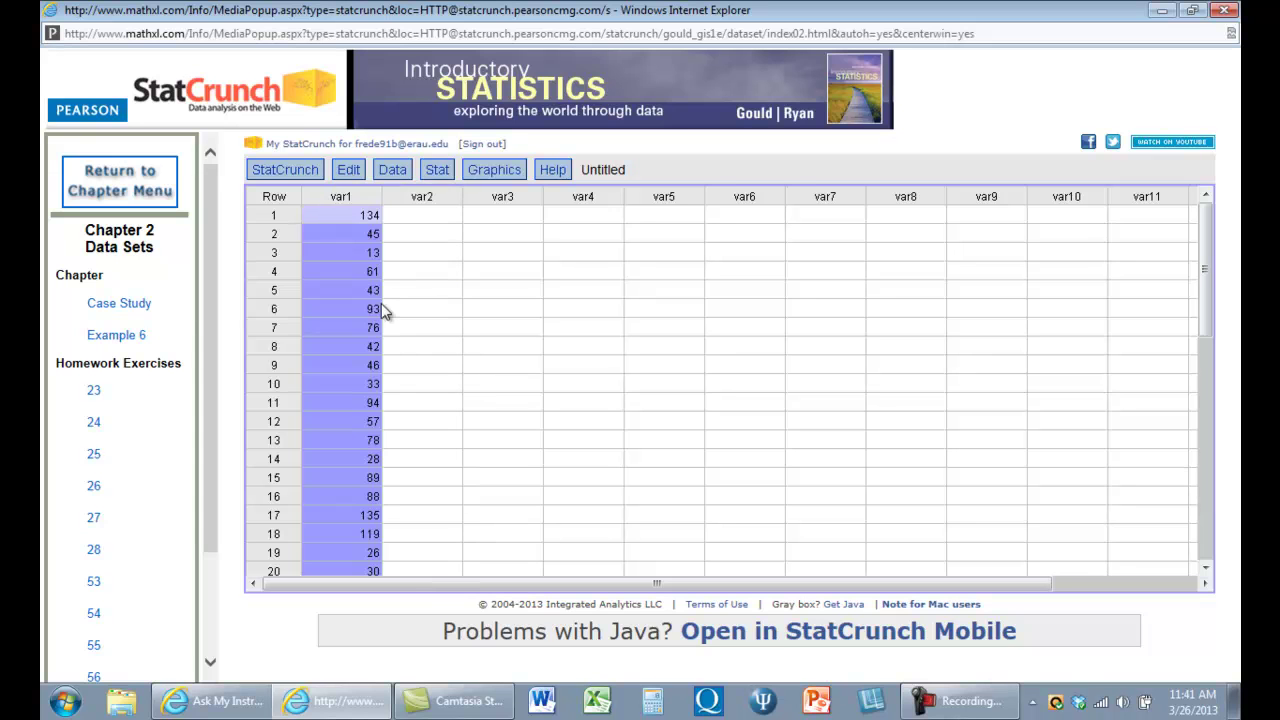
{"action": "left_click", "coordinate": [345, 195]}
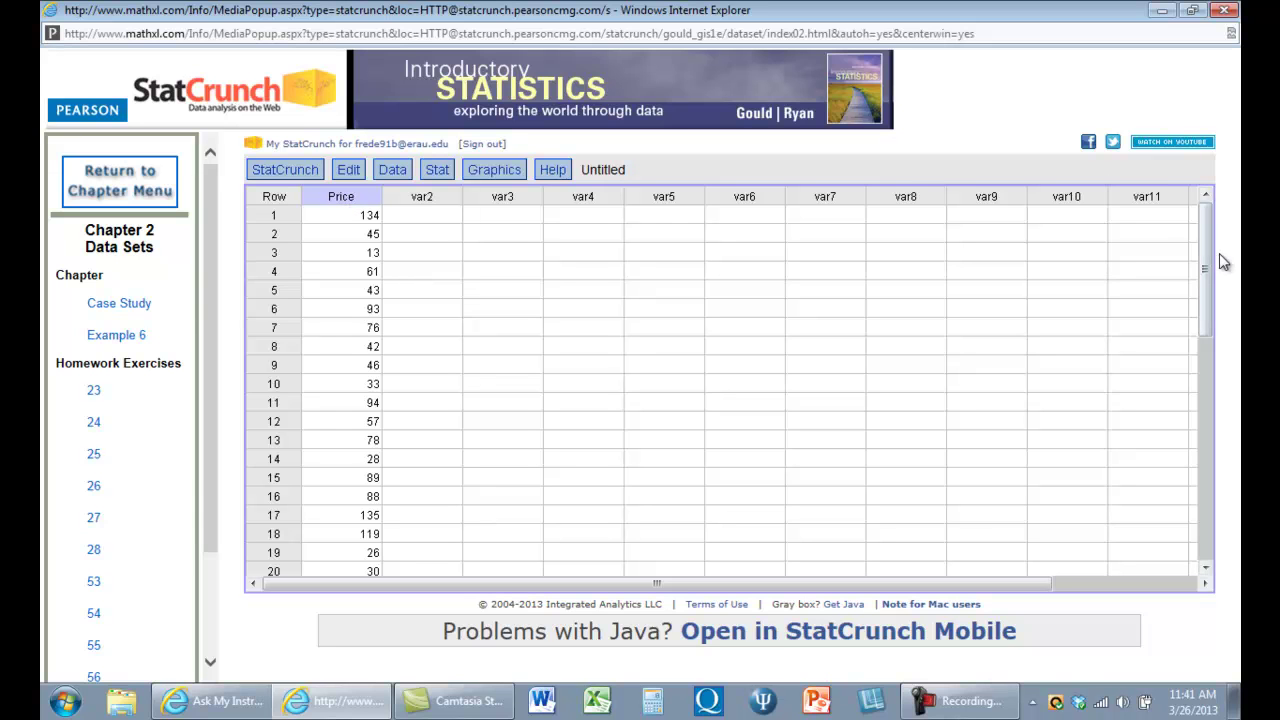
{"action": "left_click_drag", "start_coordinate": [1206, 260], "coordinate": [1214, 202]}
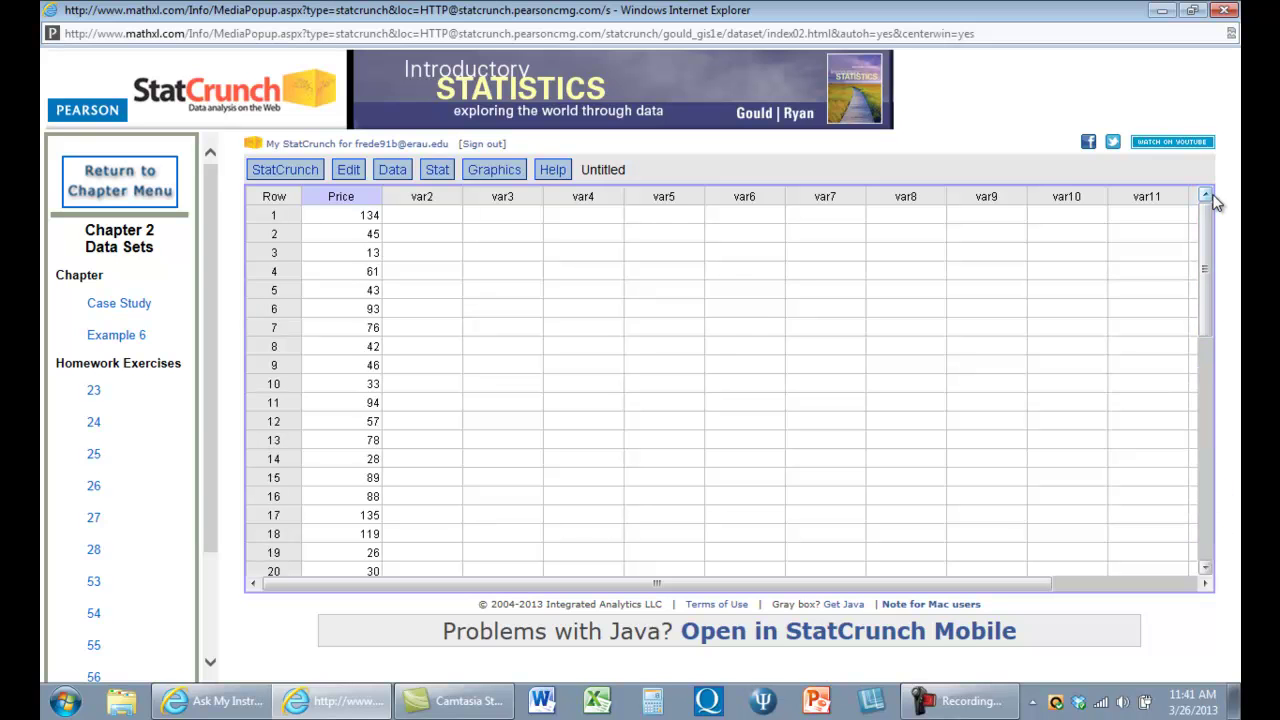
Step: Start a histogram of Price up to its bin settings, then bring the data sheet forward
{"action": "left_click", "coordinate": [508, 177]}
{"action": "left_click", "coordinate": [506, 264]}
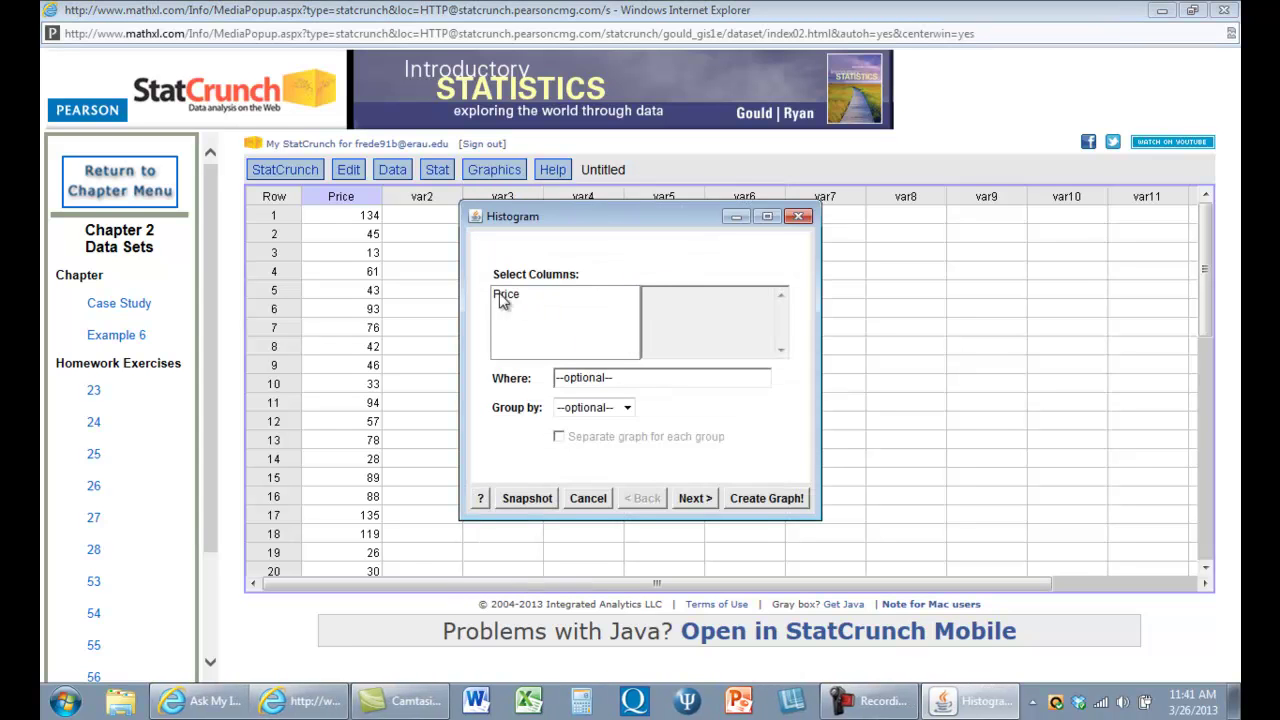
{"action": "left_click", "coordinate": [503, 294]}
{"action": "left_click", "coordinate": [504, 302]}
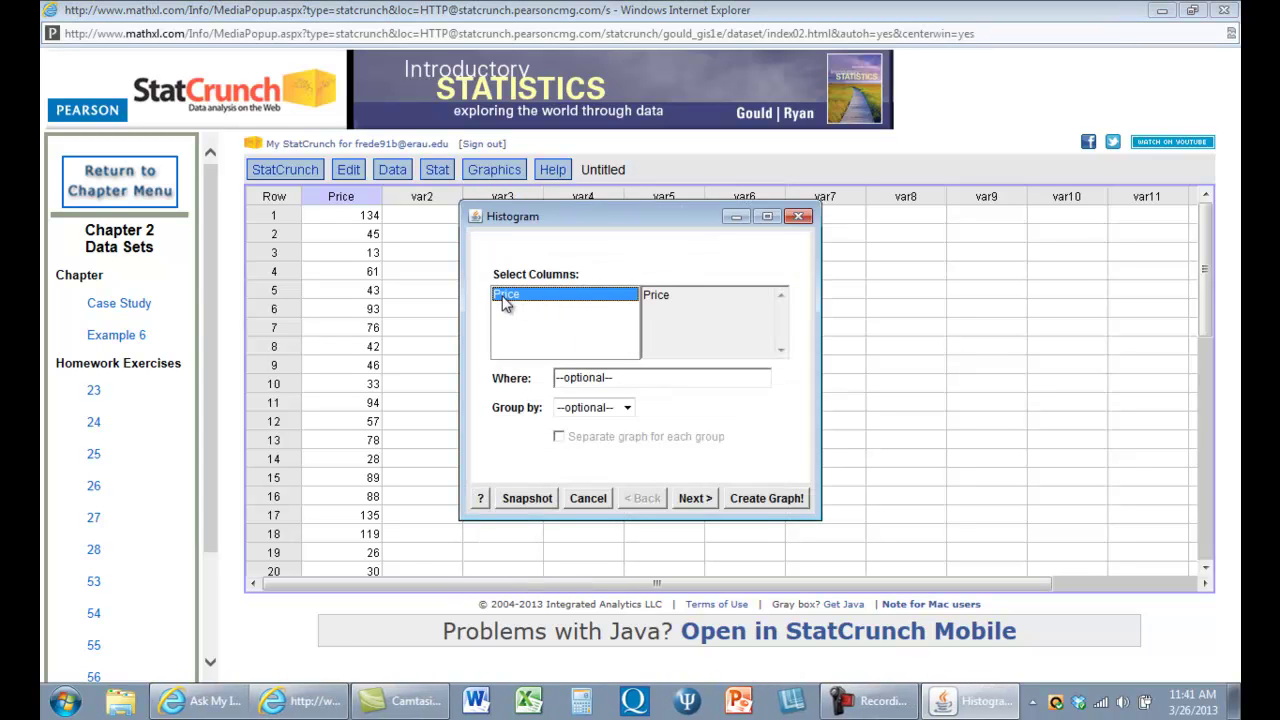
{"action": "left_click", "coordinate": [685, 497]}
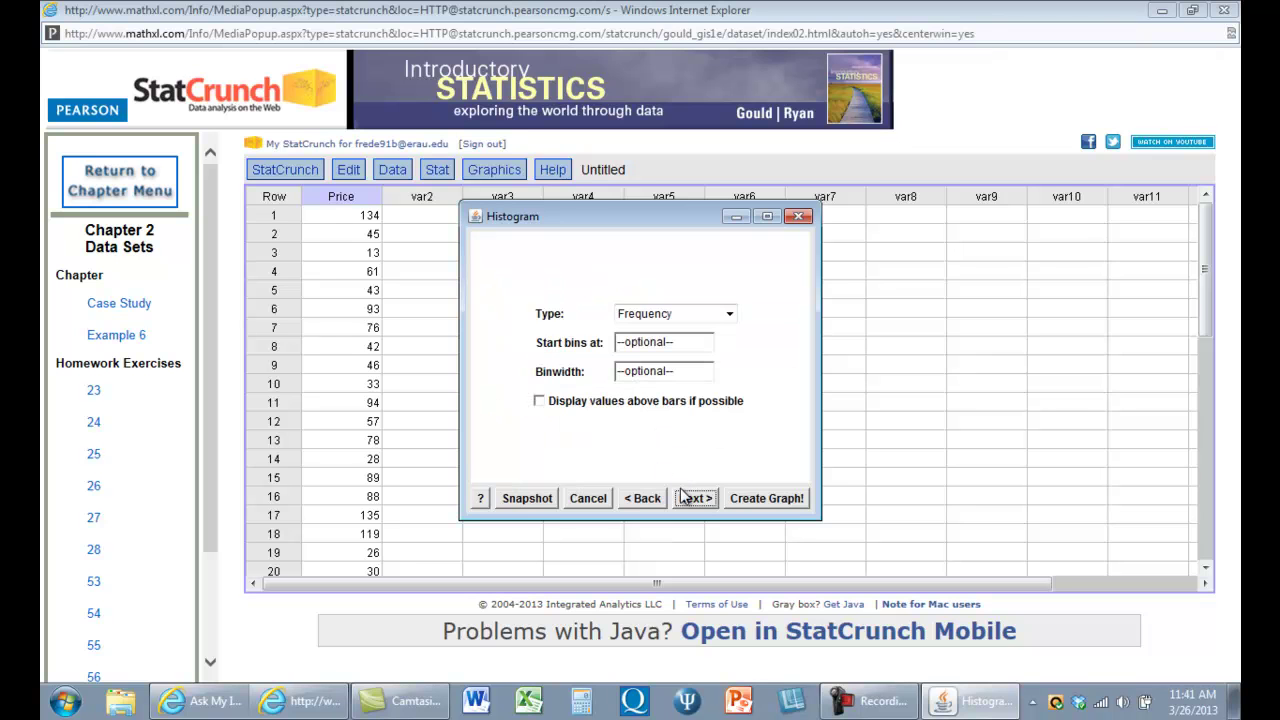
{"action": "left_click", "coordinate": [305, 701]}
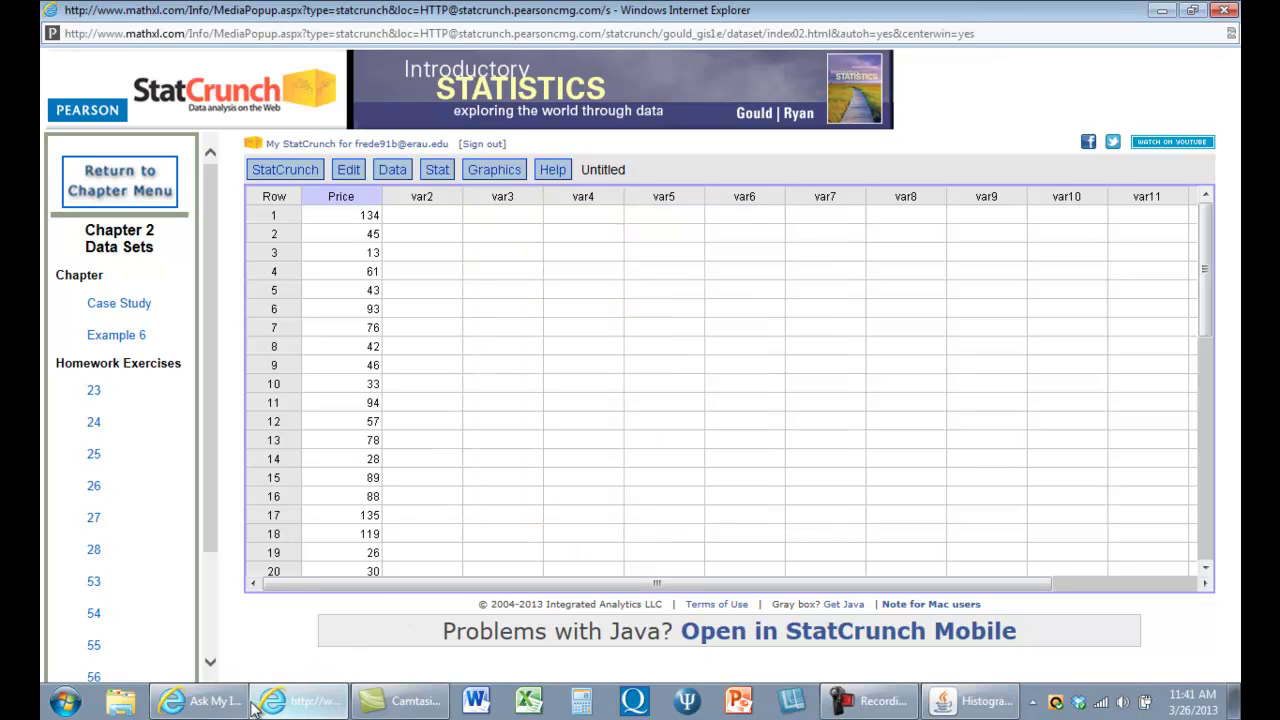
Step: Switch back to the MathXL textbook-price exercise
{"action": "left_click", "coordinate": [232, 703]}
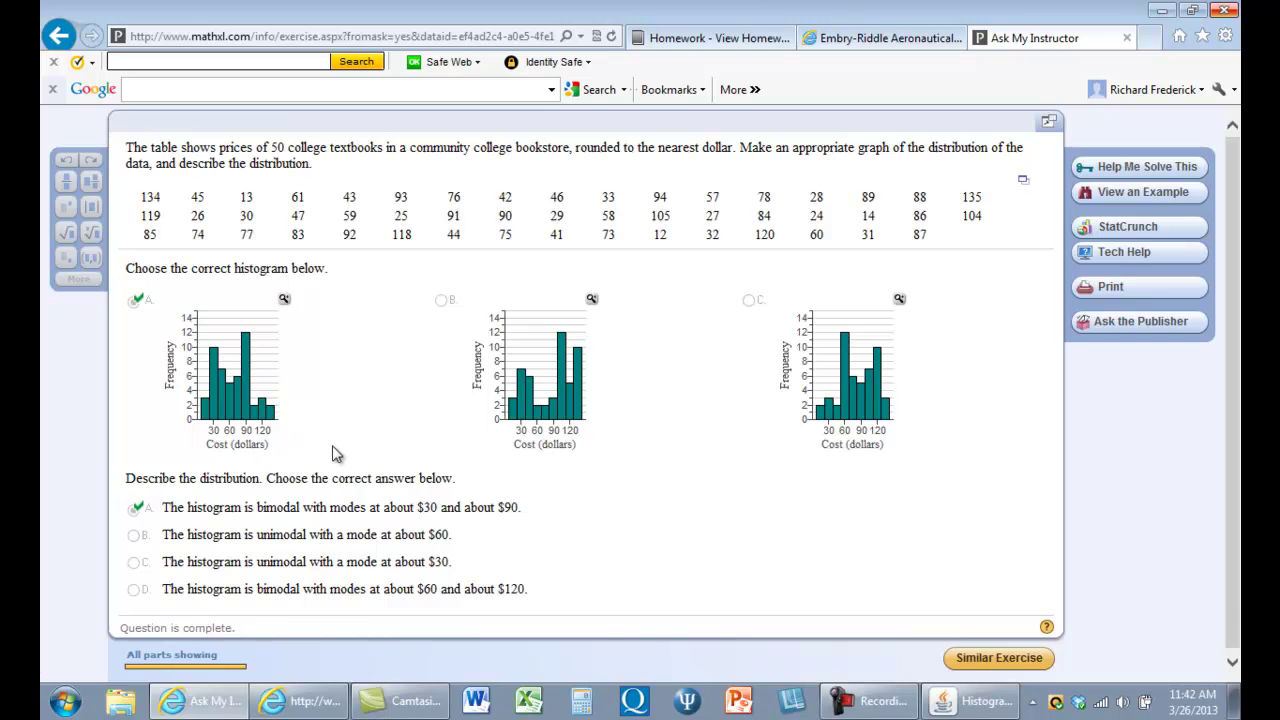
Step: Begin a new Price histogram with bins starting at 7.5 and a bin width of 15
{"action": "left_click", "coordinate": [330, 701]}
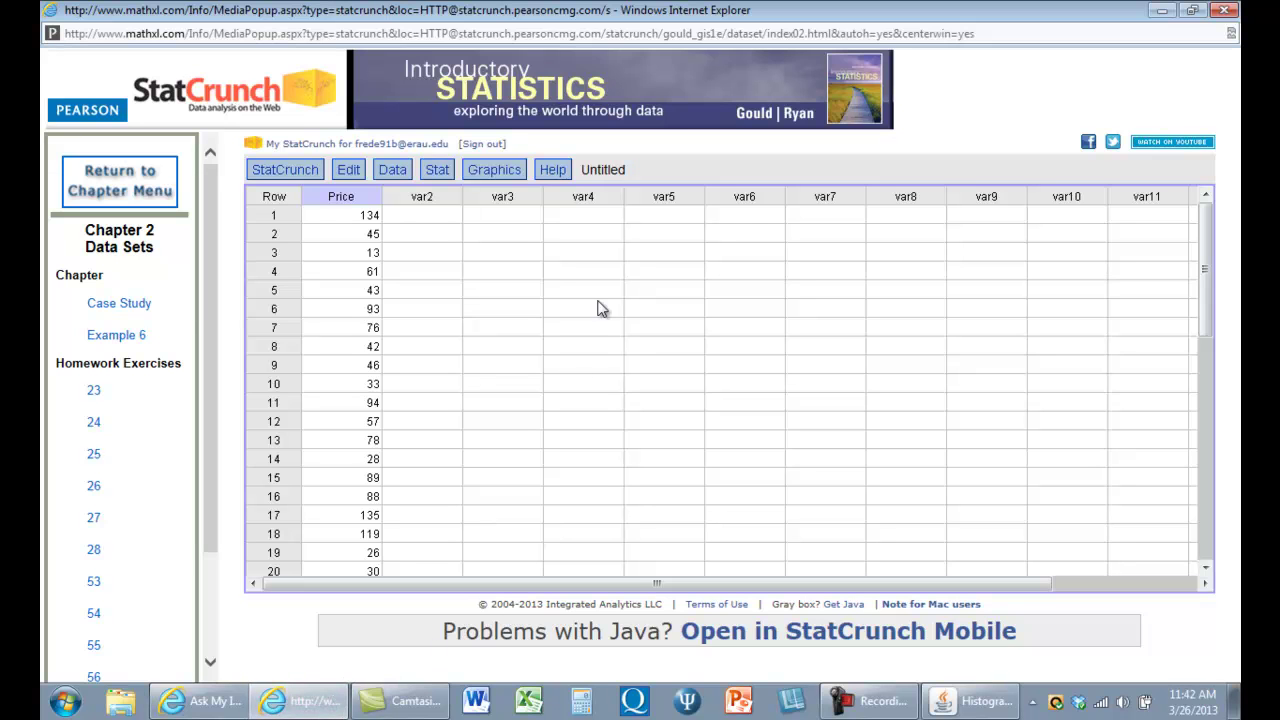
{"action": "left_click", "coordinate": [513, 170]}
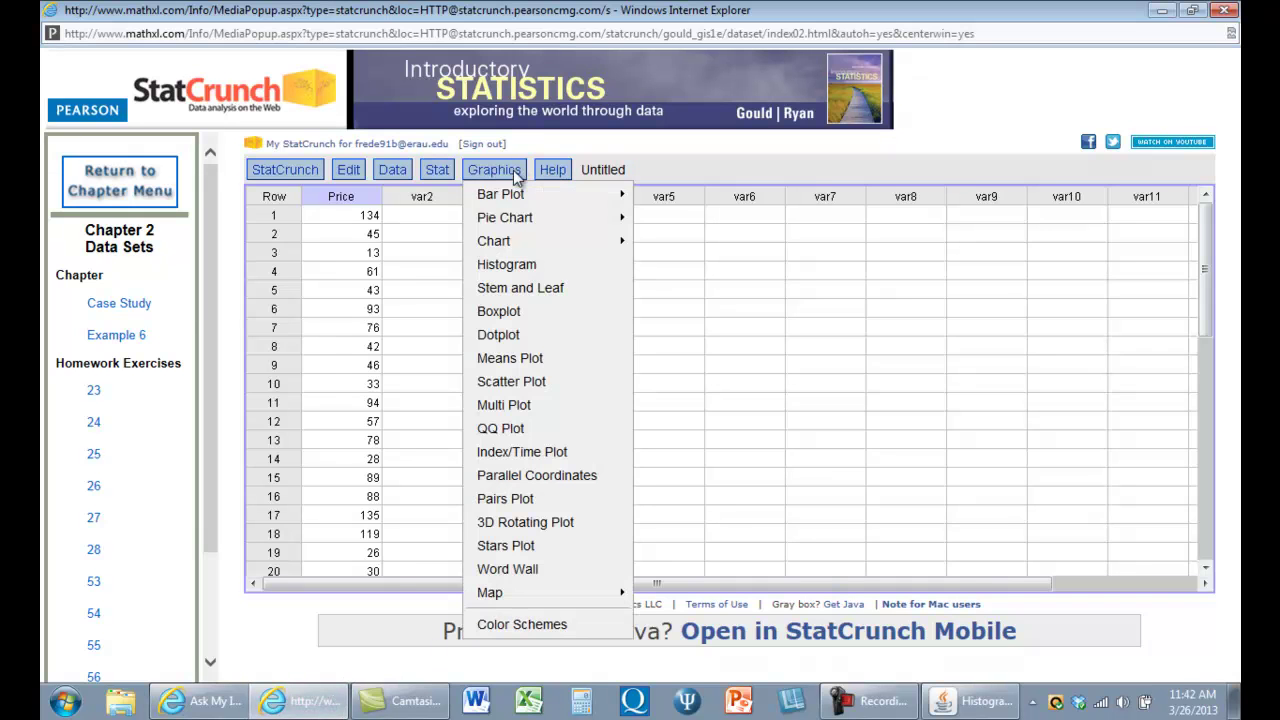
{"action": "left_click", "coordinate": [517, 266]}
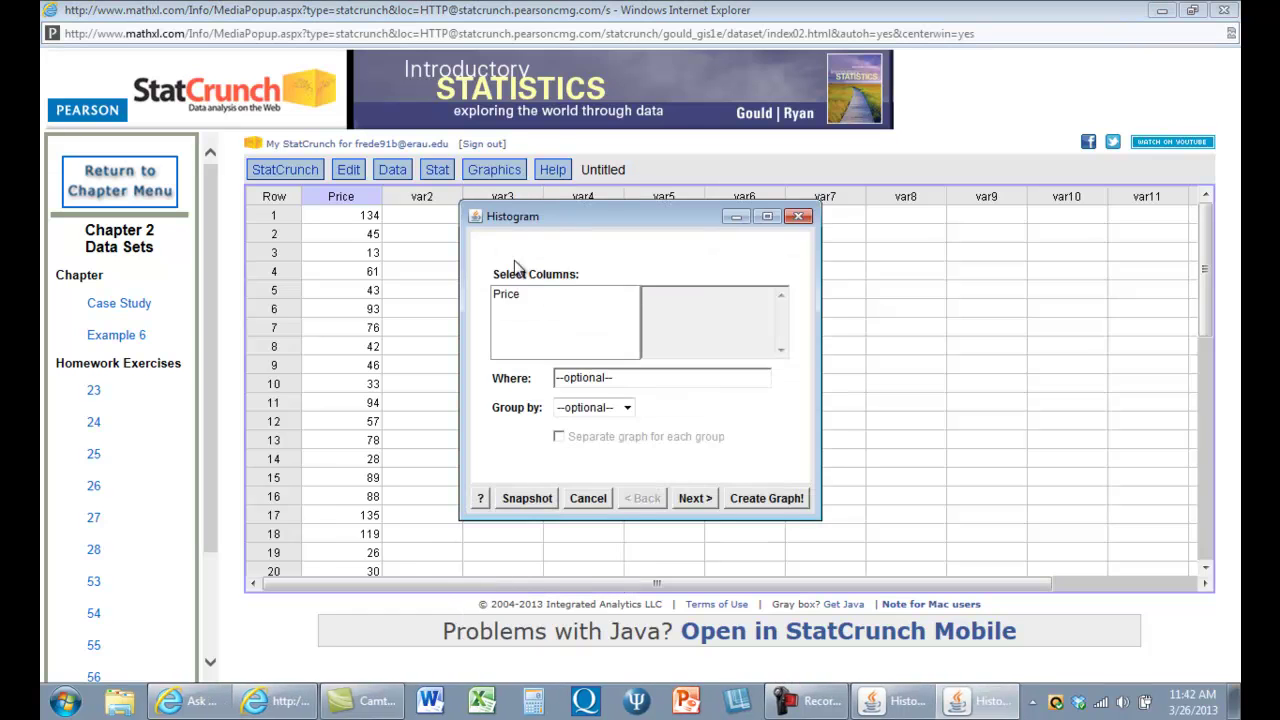
{"action": "left_click", "coordinate": [507, 295]}
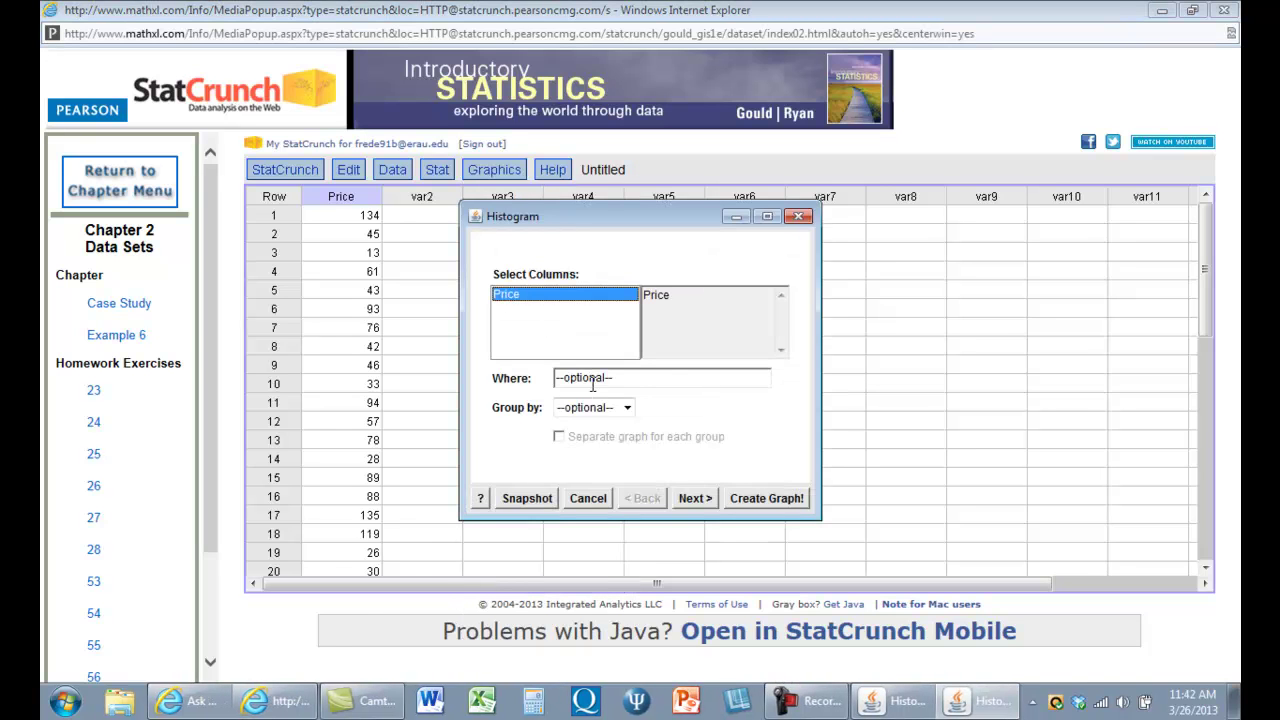
{"action": "left_click", "coordinate": [688, 499]}
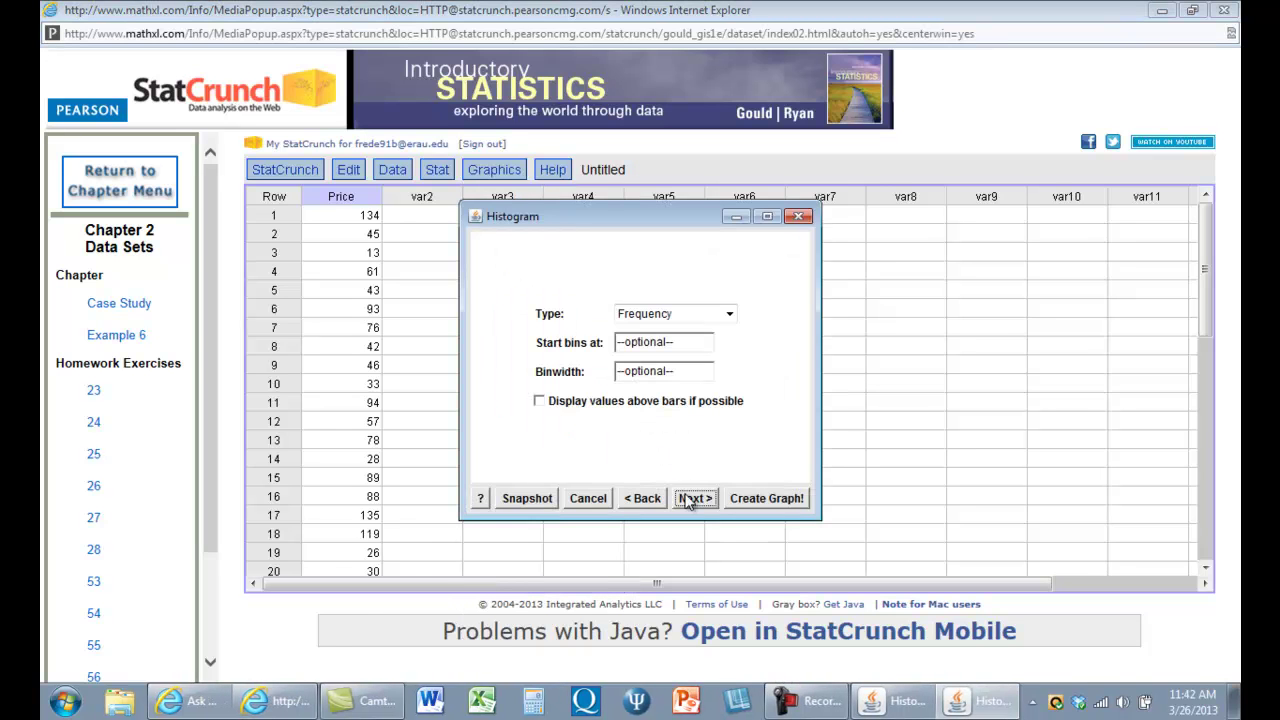
{"action": "left_click", "coordinate": [685, 341]}
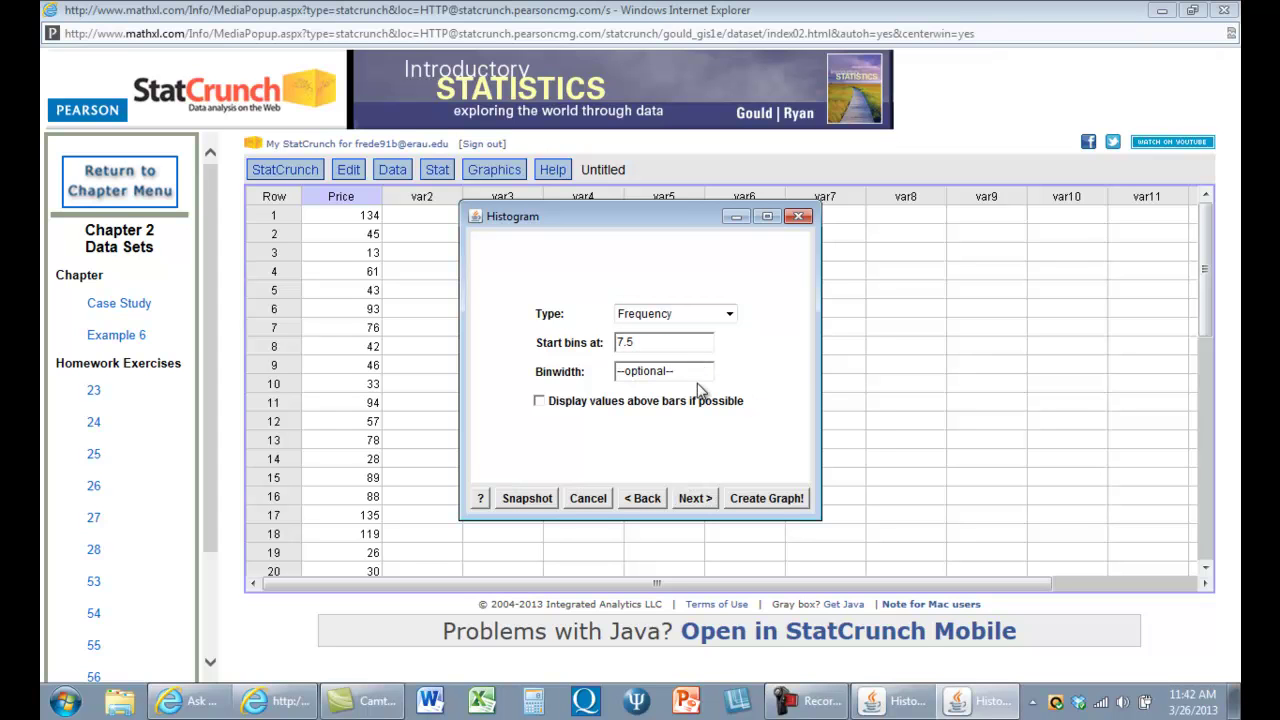
{"action": "left_click", "coordinate": [686, 372]}
Step: Advance to the axis labels and enter 'Cost (dollars)' as the x-axis label
{"action": "left_click", "coordinate": [697, 500]}
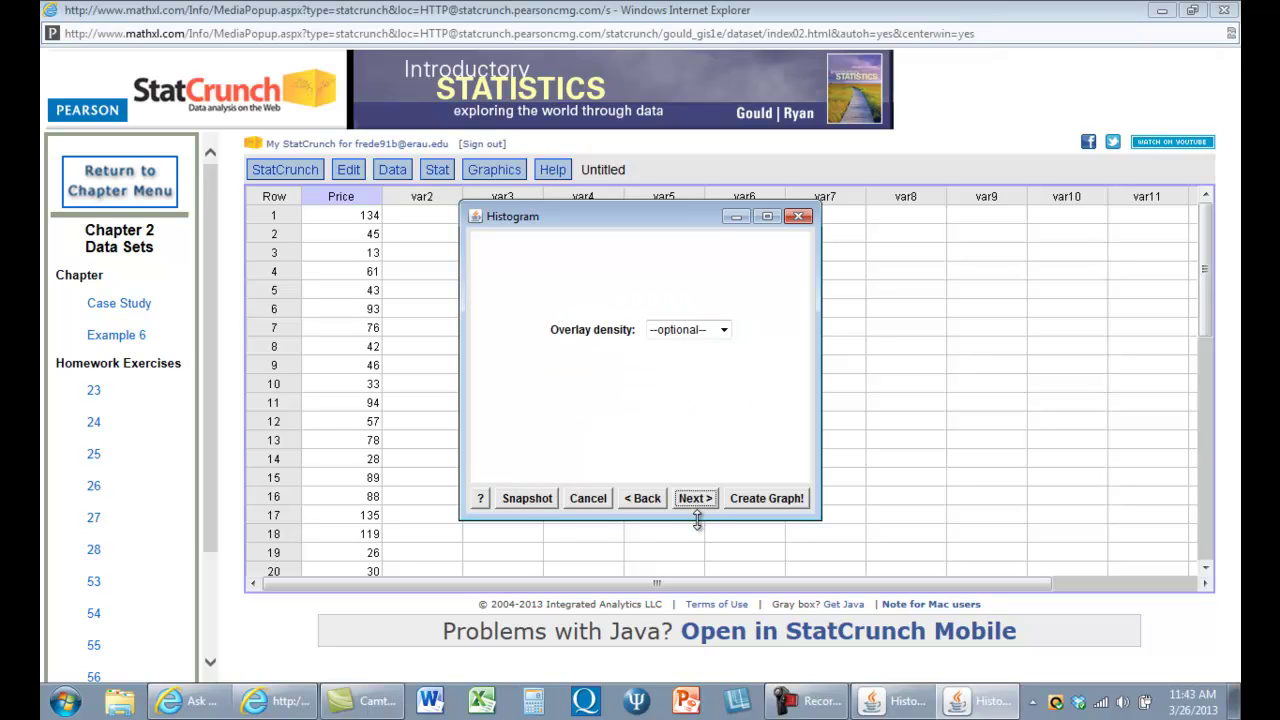
{"action": "left_click", "coordinate": [698, 505]}
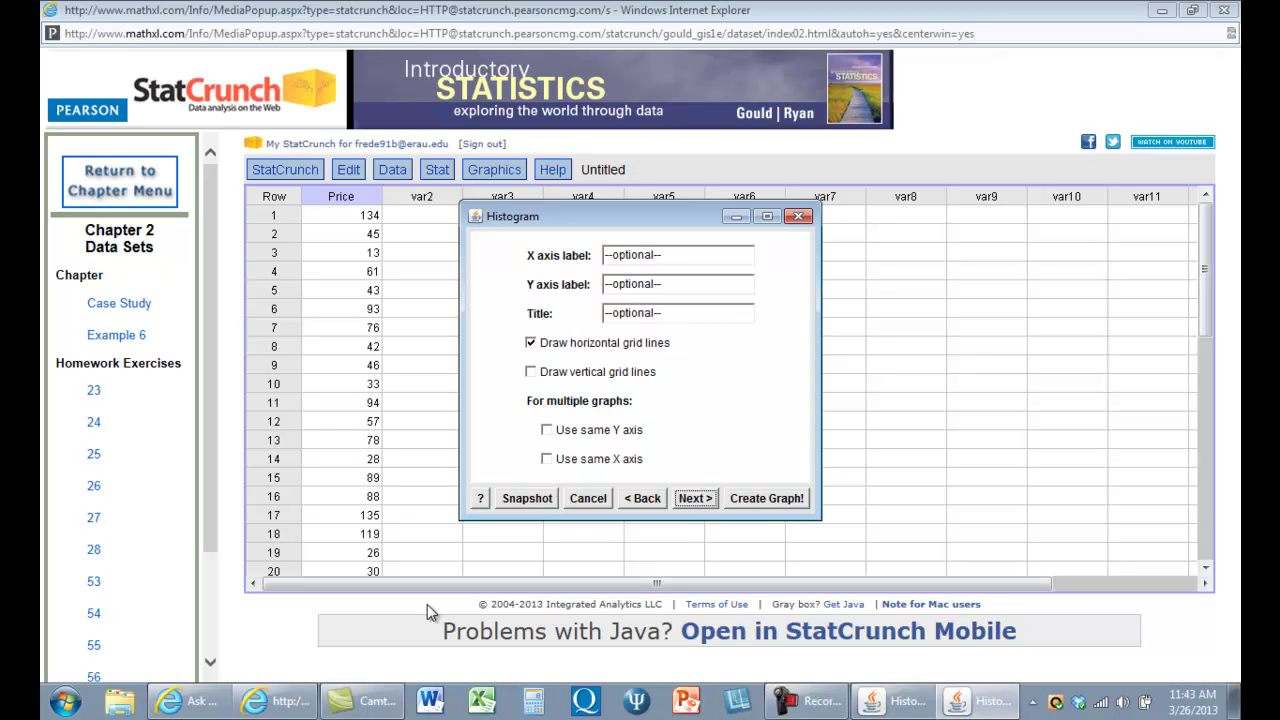
{"action": "left_click", "coordinate": [203, 708]}
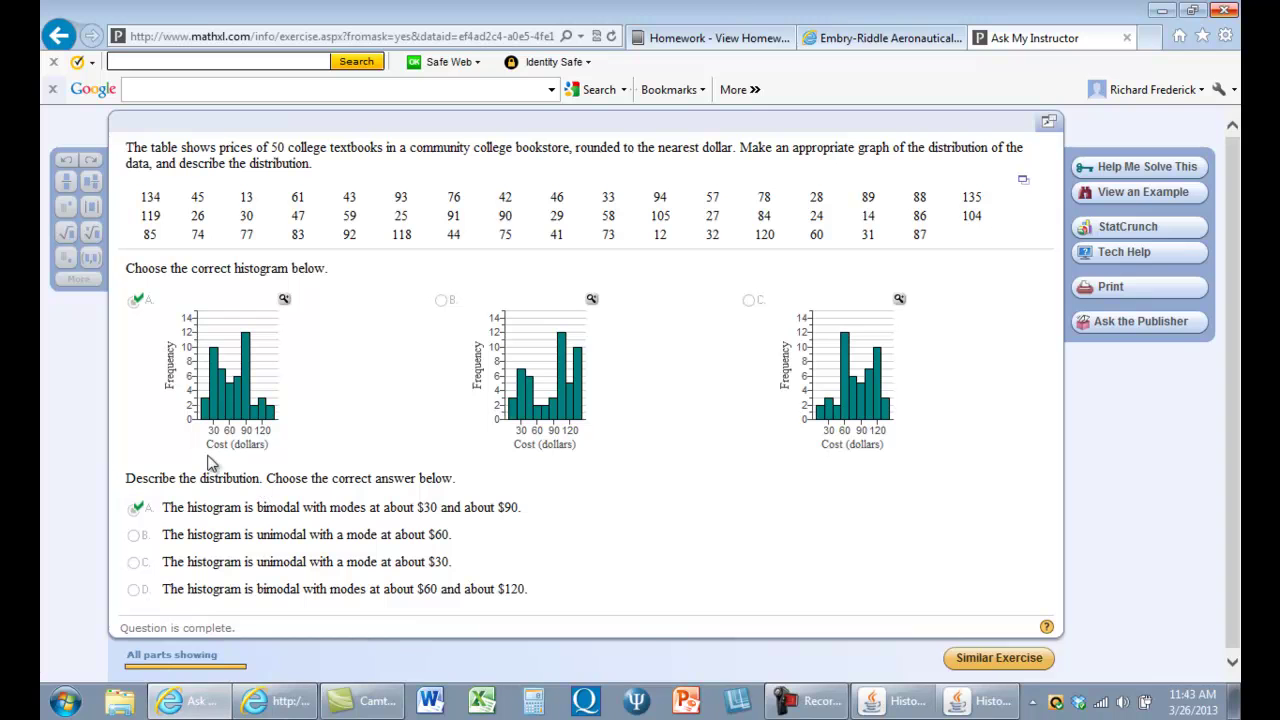
{"action": "left_click", "coordinate": [300, 707]}
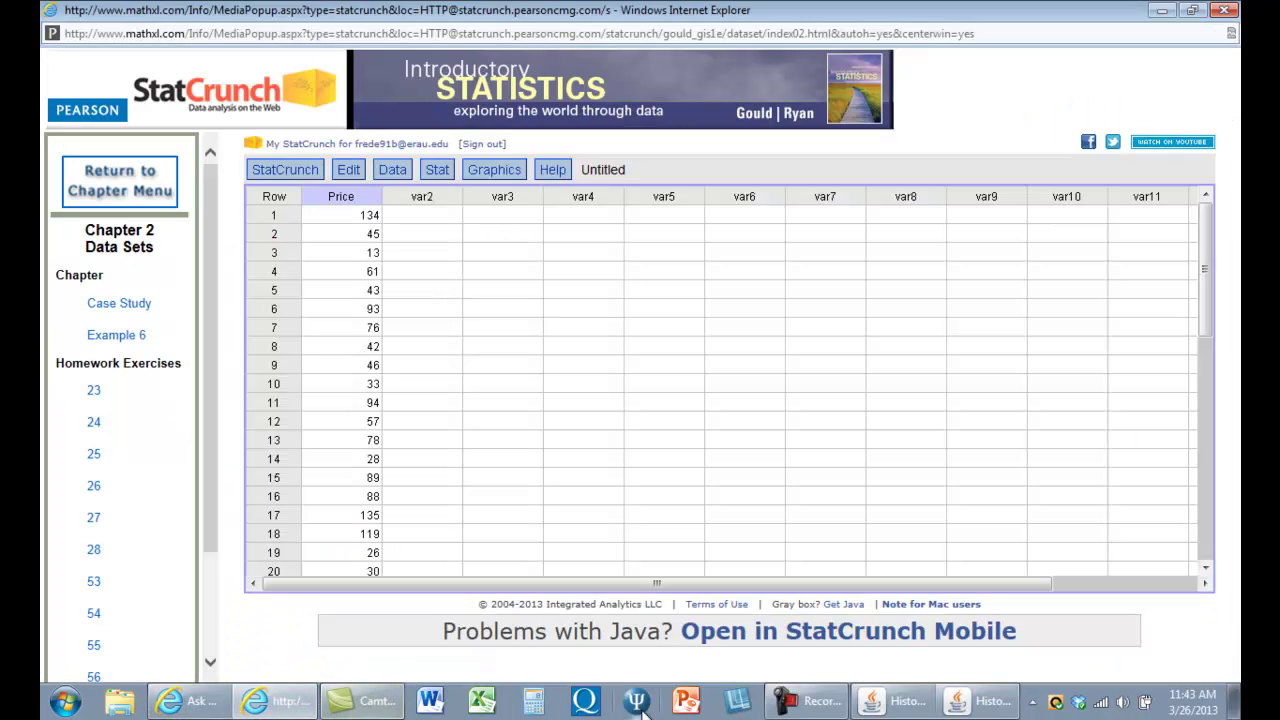
{"action": "left_click", "coordinate": [958, 705]}
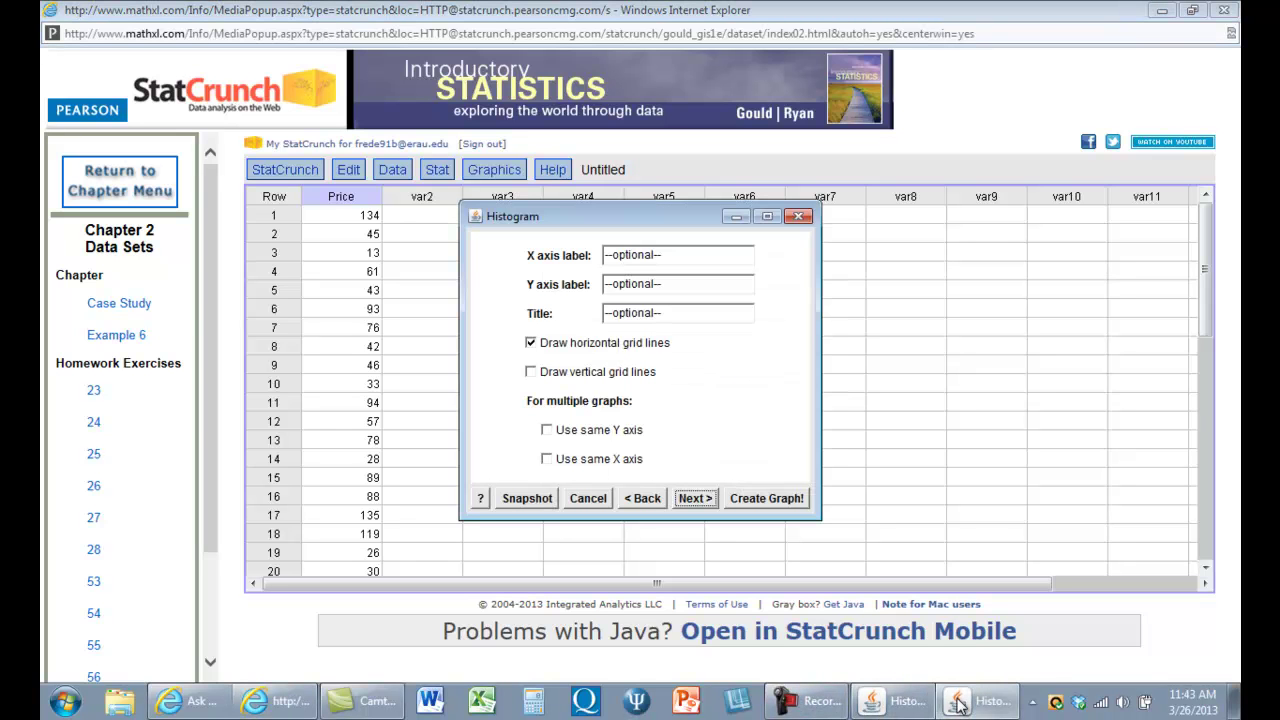
{"action": "left_click", "coordinate": [683, 258]}
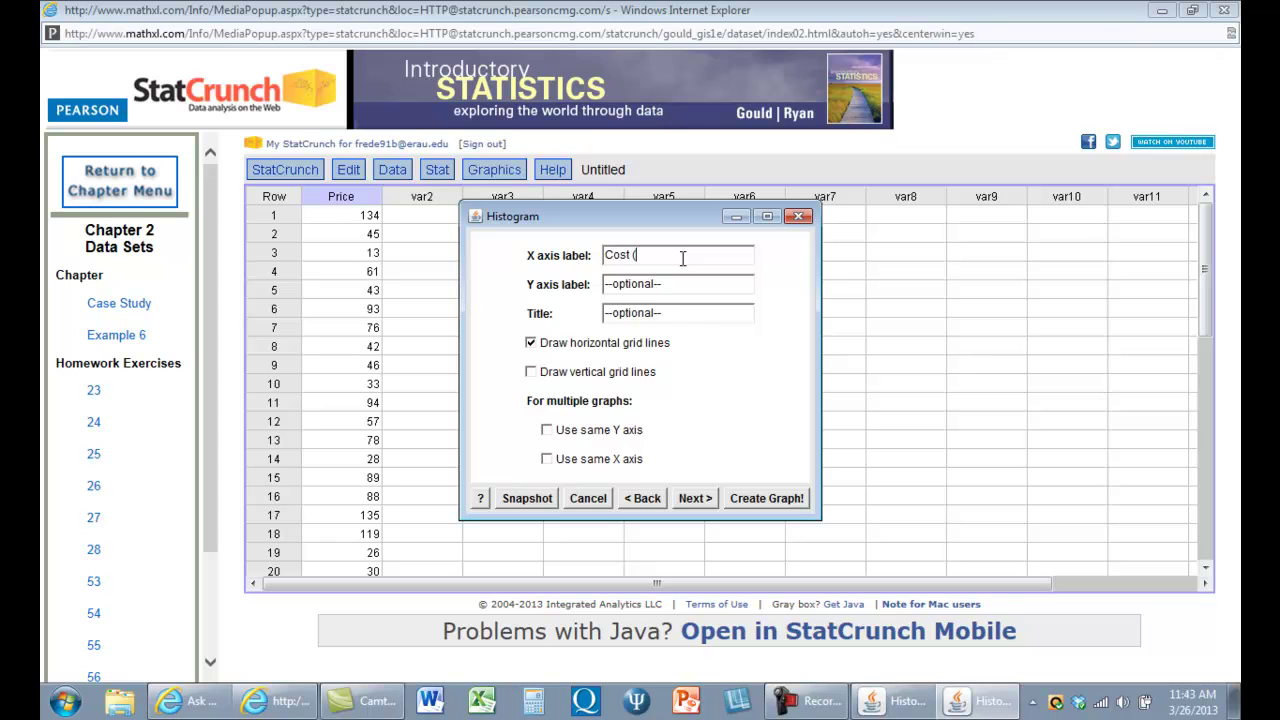
{"action": "type", "text": "Cost (dollars)"}
{"action": "key", "text": "Tab"}
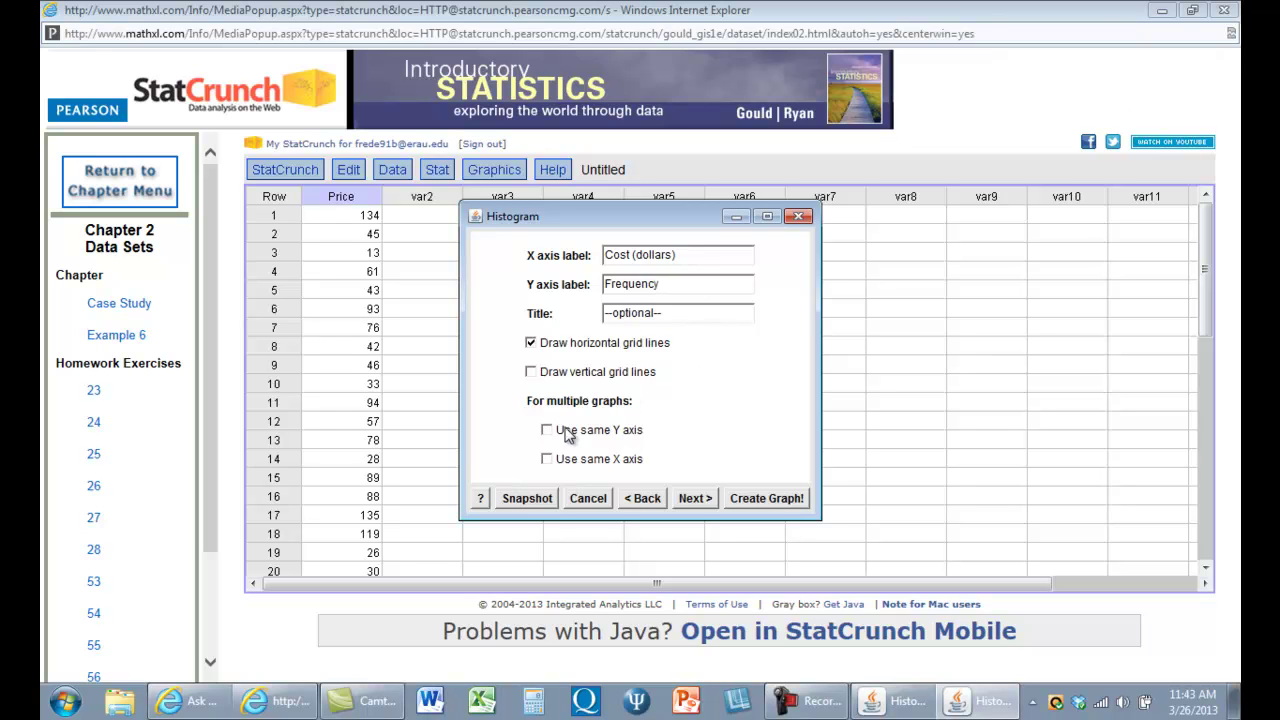
Step: Draw the Cost histogram, close it, and bring back the earlier Histogram dialog
{"action": "left_click", "coordinate": [695, 498]}
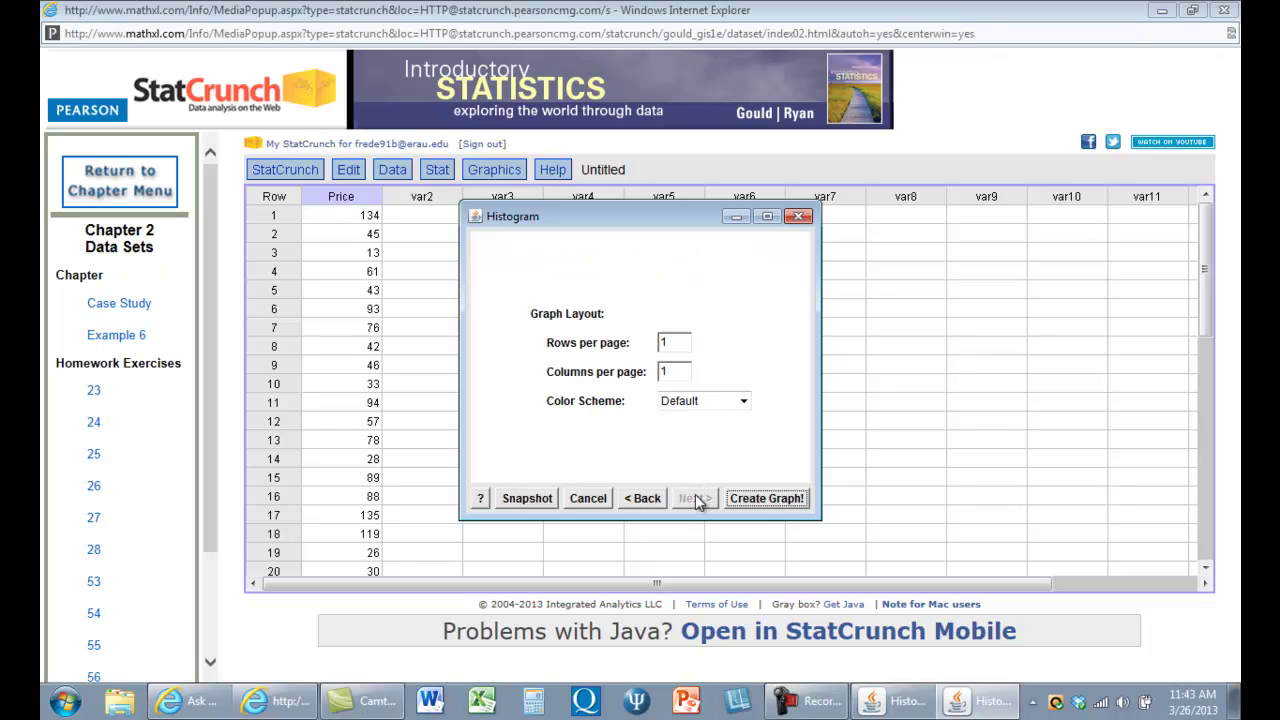
{"action": "left_click", "coordinate": [737, 504]}
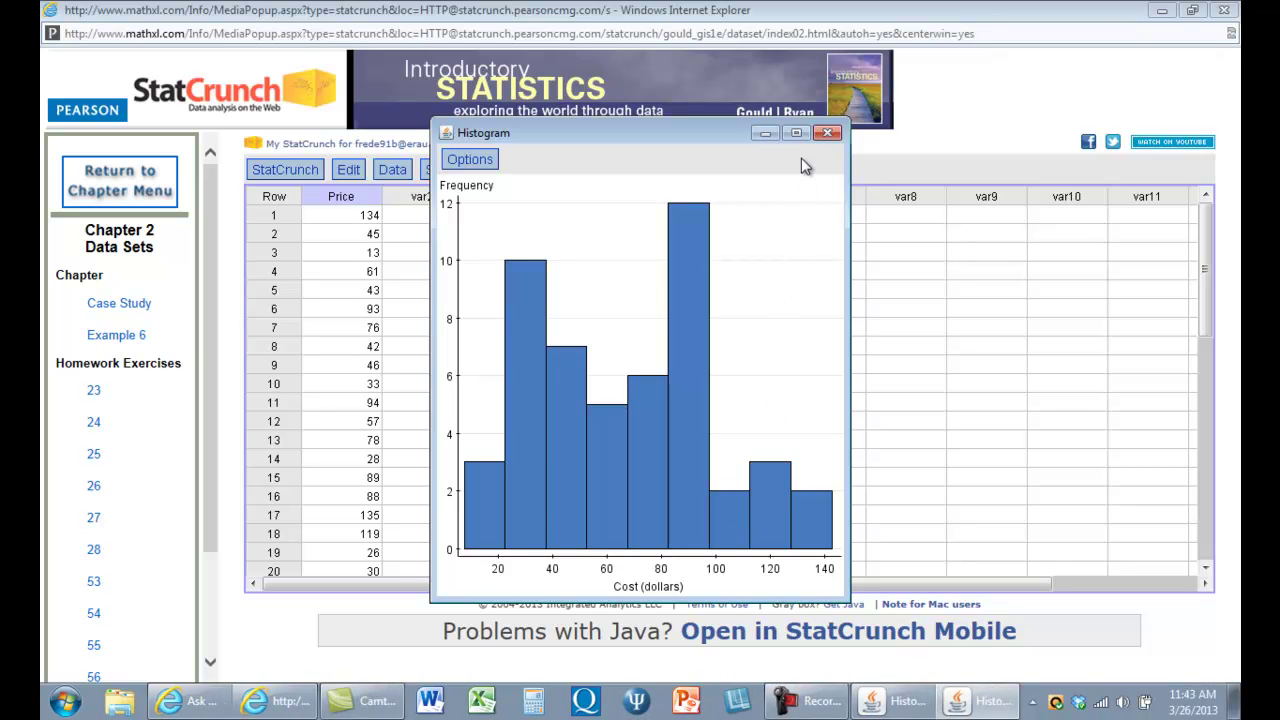
{"action": "left_click", "coordinate": [828, 133]}
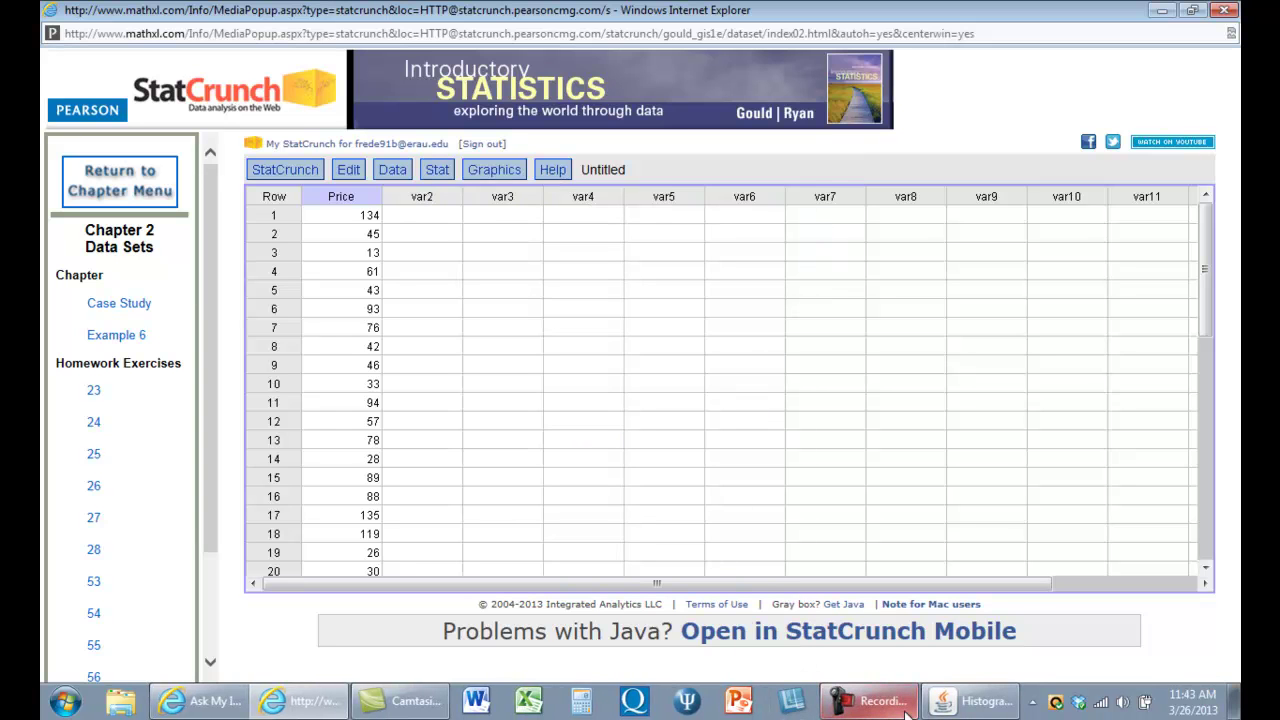
{"action": "left_click", "coordinate": [968, 702]}
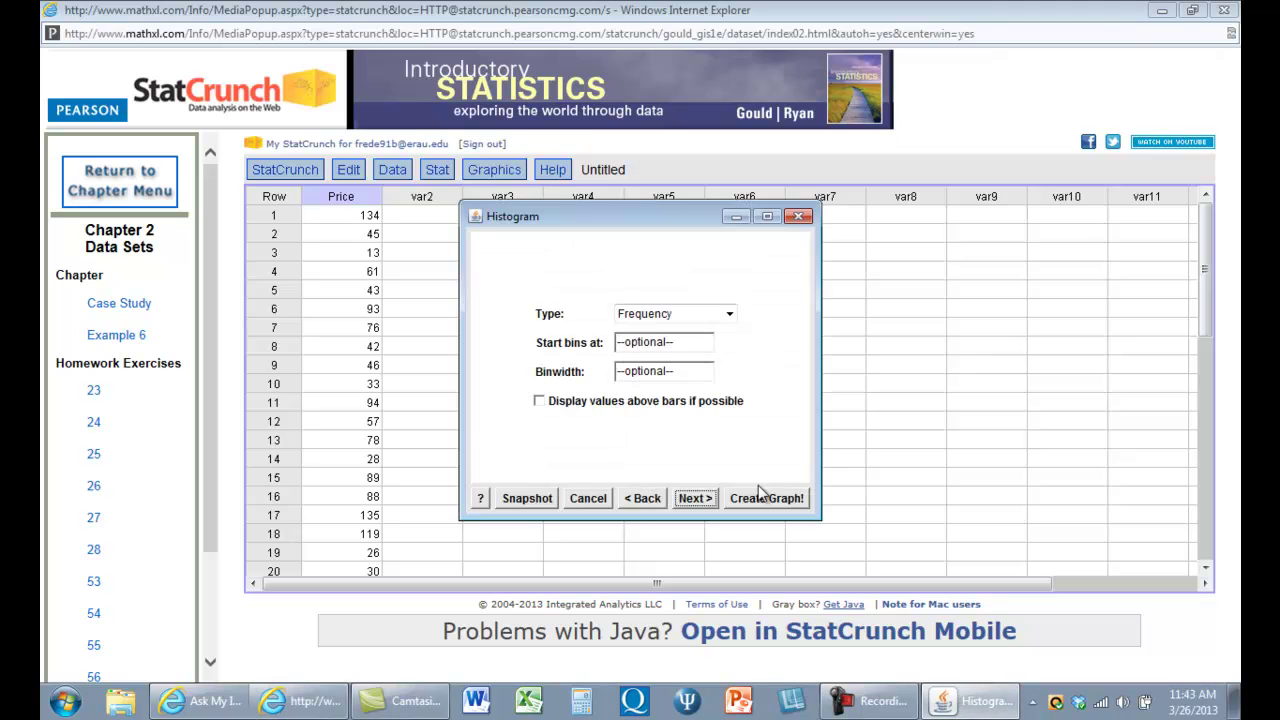
Step: Set the Price histogram bins to start at 7.5 with a width of 15
{"action": "left_click", "coordinate": [640, 498]}
{"action": "left_click", "coordinate": [700, 503]}
{"action": "left_click", "coordinate": [681, 347]}
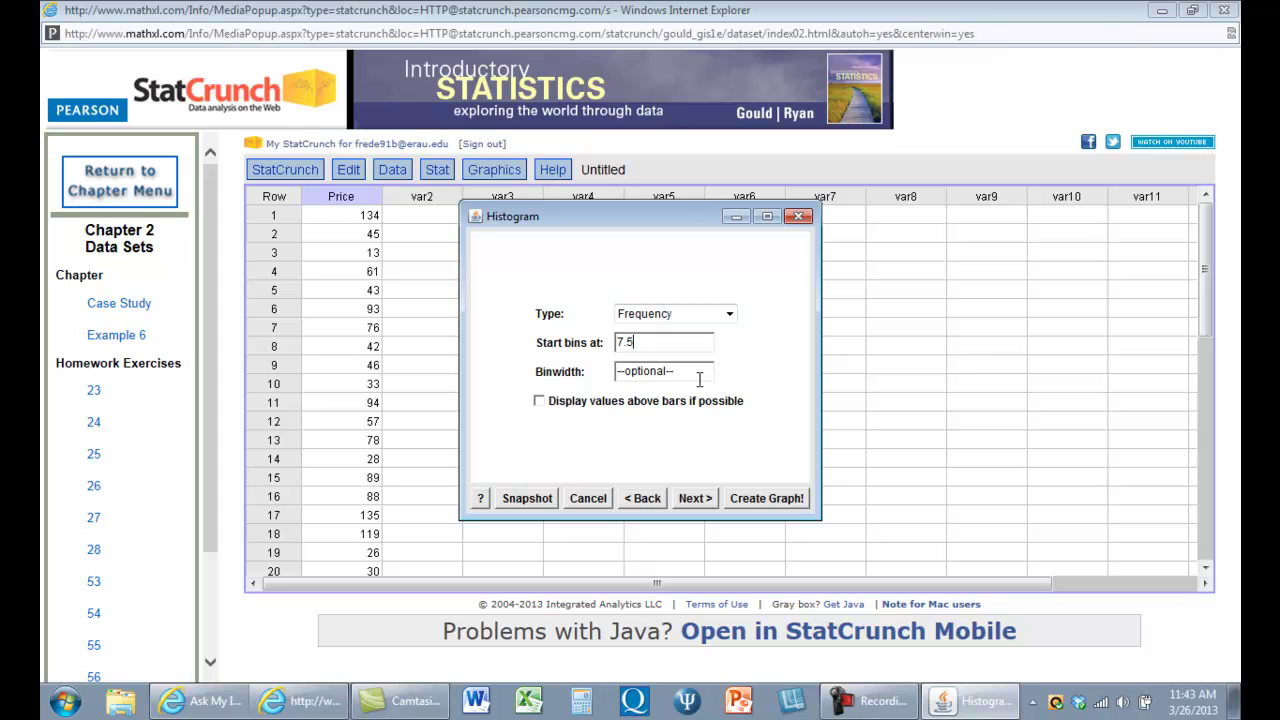
{"action": "left_click", "coordinate": [699, 380]}
Step: Label the x-axis 'Price (dollars)' and the y-axis 'Frequency'
{"action": "left_click", "coordinate": [690, 508]}
{"action": "left_click", "coordinate": [698, 508]}
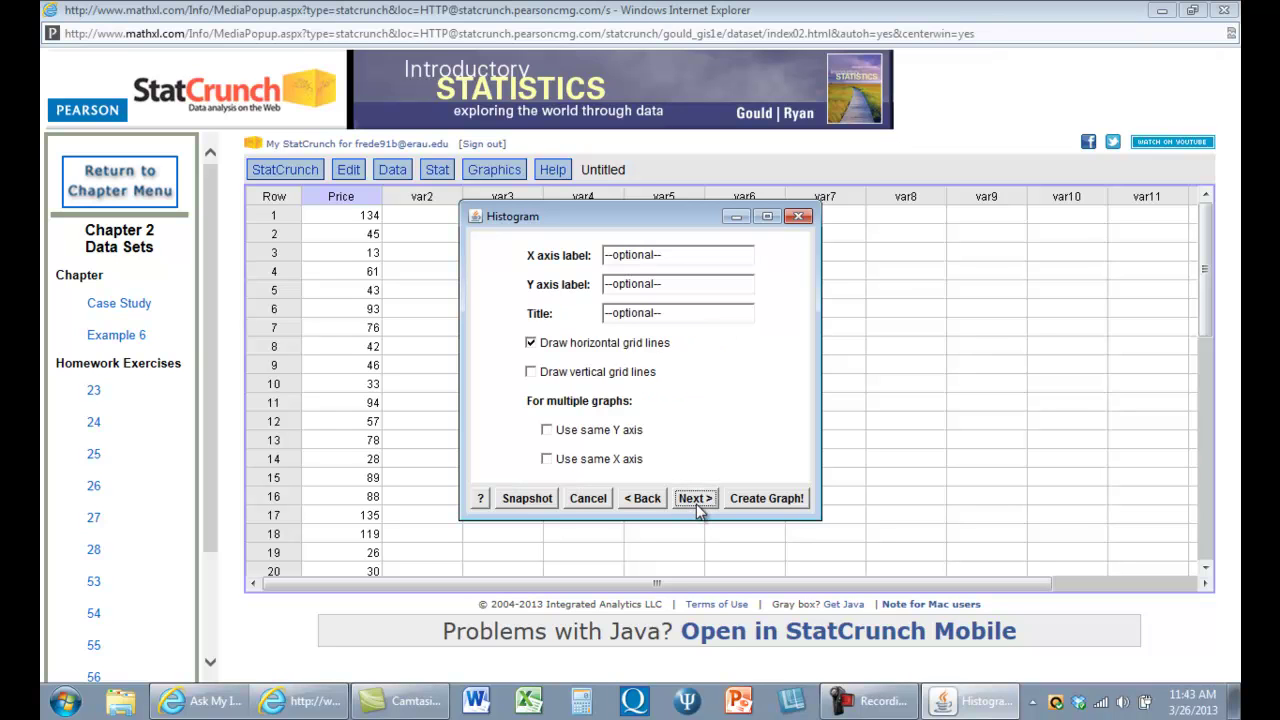
{"action": "left_click", "coordinate": [665, 256]}
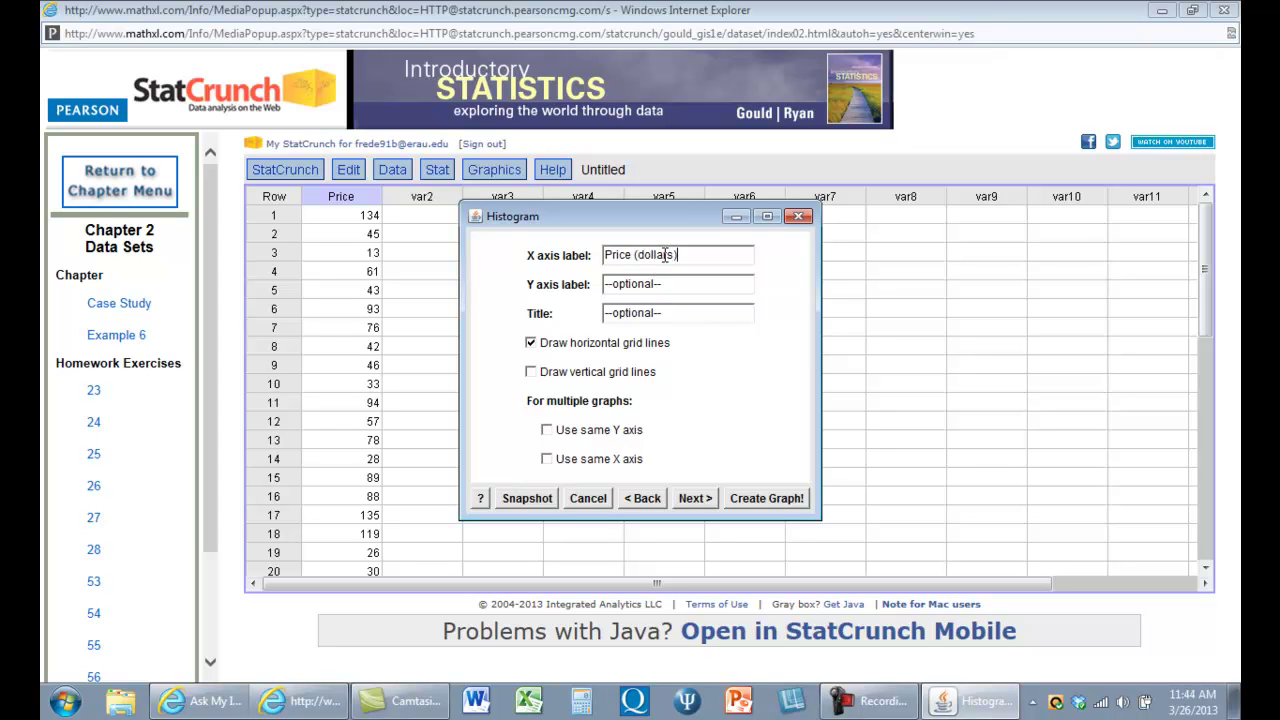
{"action": "key", "text": "Tab"}
{"action": "type", "text": "qud"}
{"action": "key", "text": "BackSpace"}
{"action": "key", "text": "BackSpace"}
{"action": "key", "text": "BackSpace"}
{"action": "type", "text": "quency"}
{"action": "left_click", "coordinate": [692, 498]}
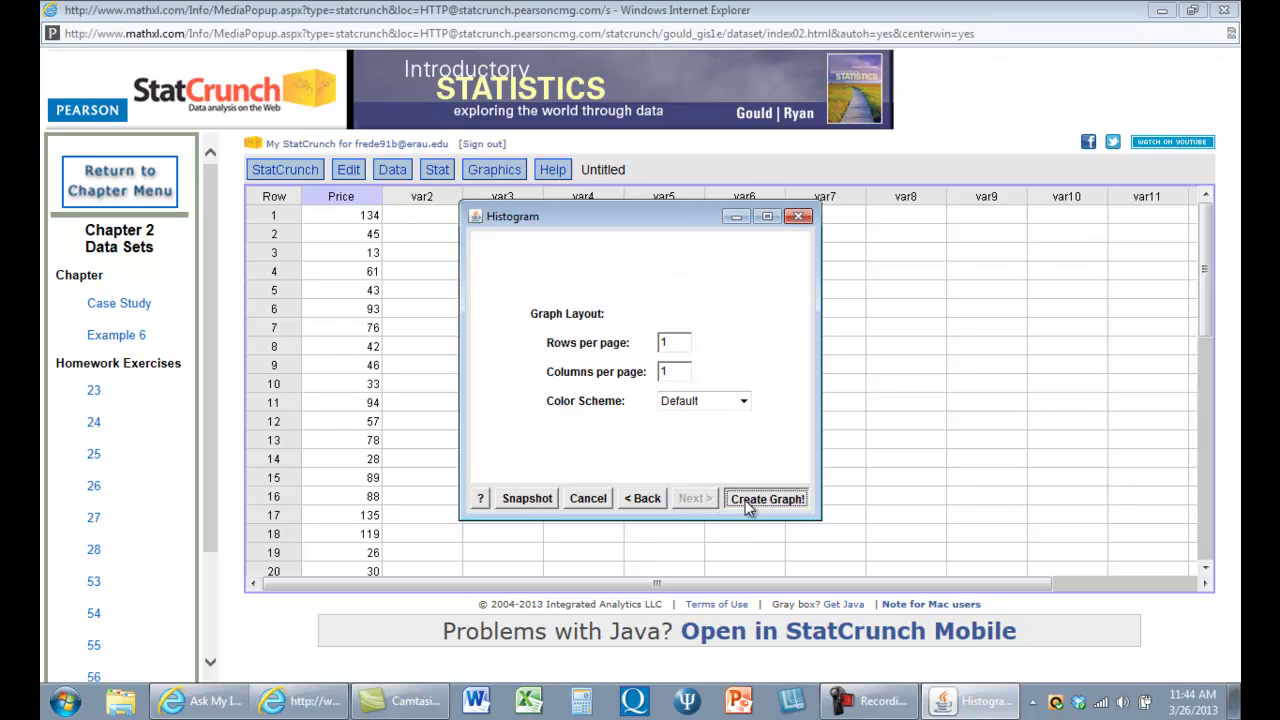
Step: Create the Price frequency histogram and position it beside the MathXL exercise
{"action": "left_click", "coordinate": [747, 505]}
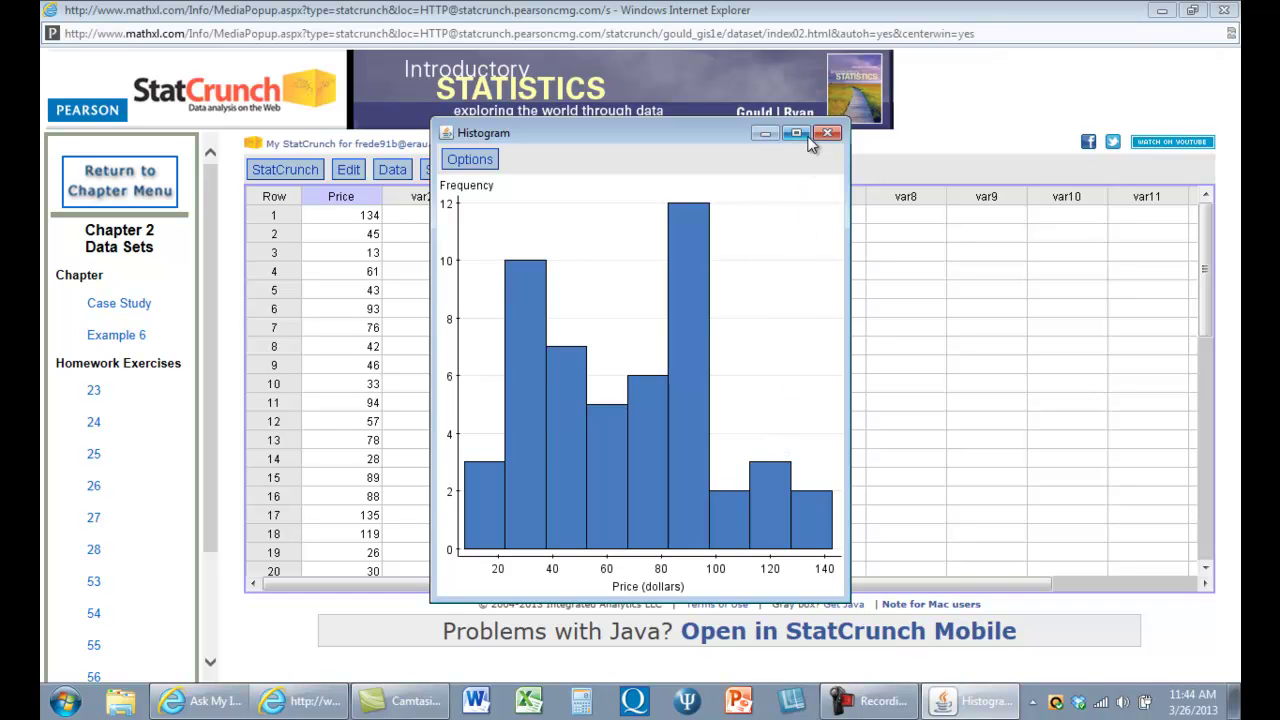
{"action": "left_click_drag", "start_coordinate": [722, 132], "coordinate": [892, 96]}
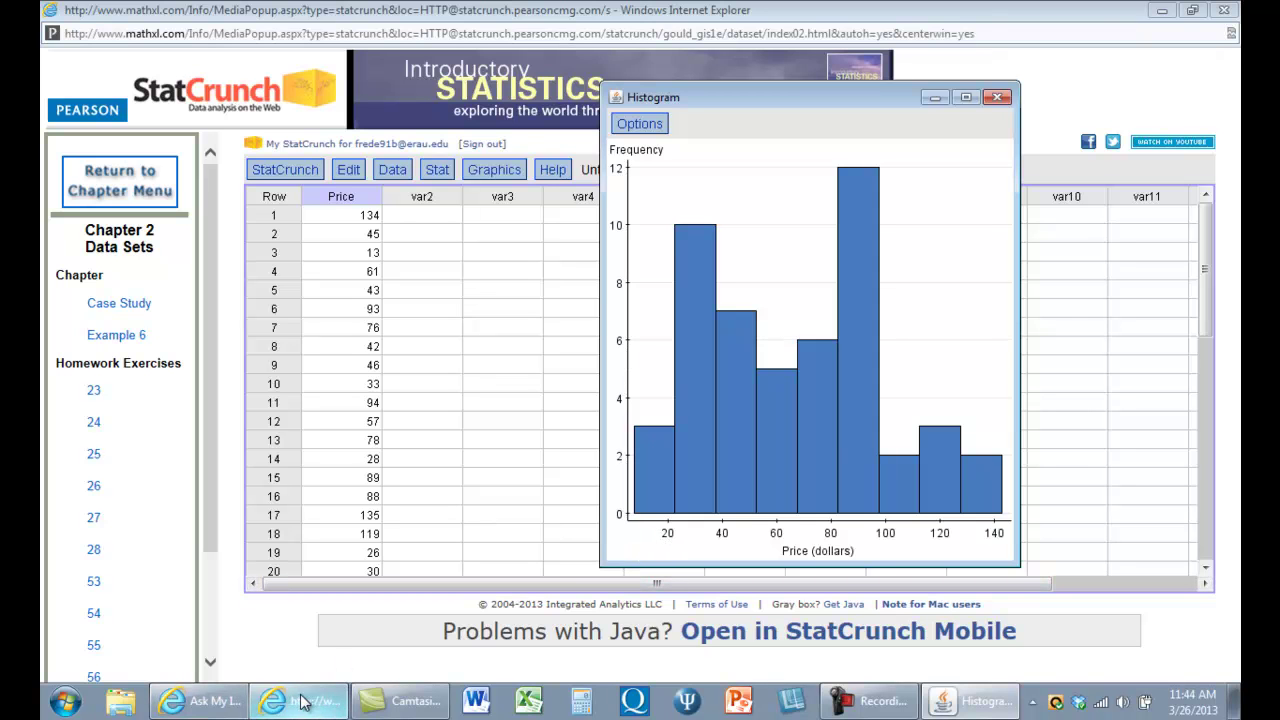
{"action": "left_click", "coordinate": [224, 708]}
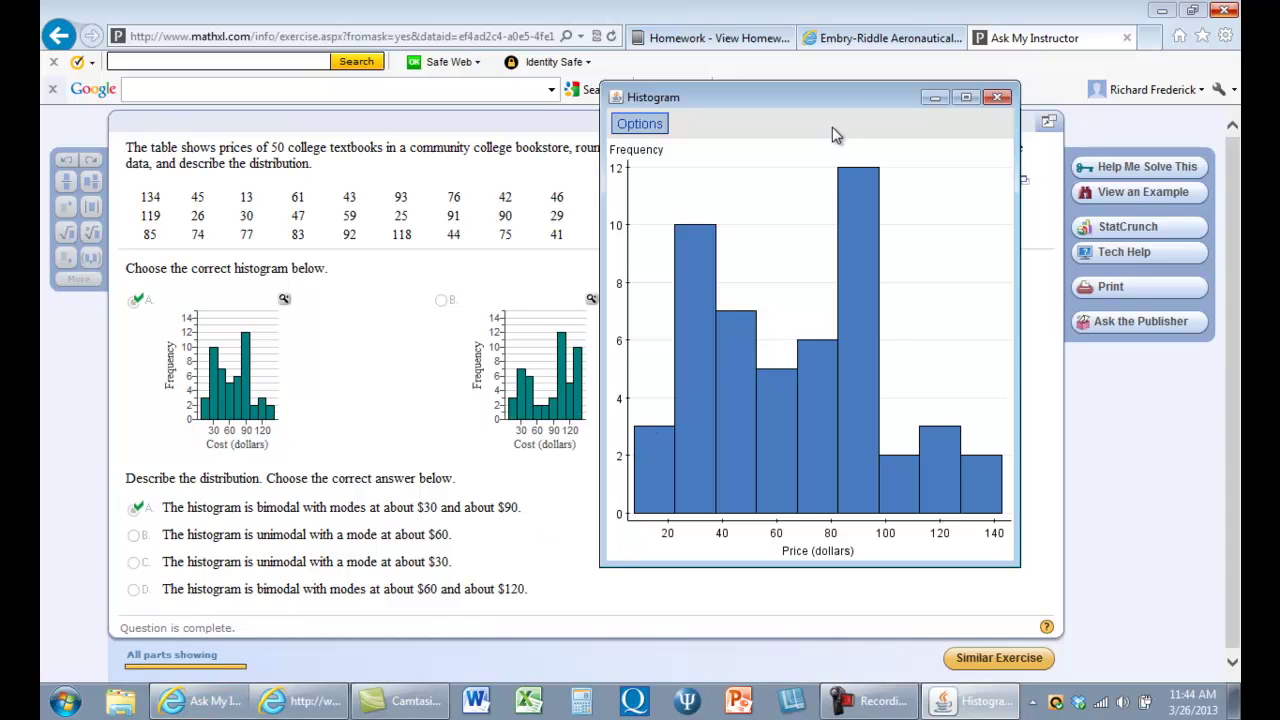
{"action": "left_click_drag", "start_coordinate": [832, 99], "coordinate": [565, 140]}
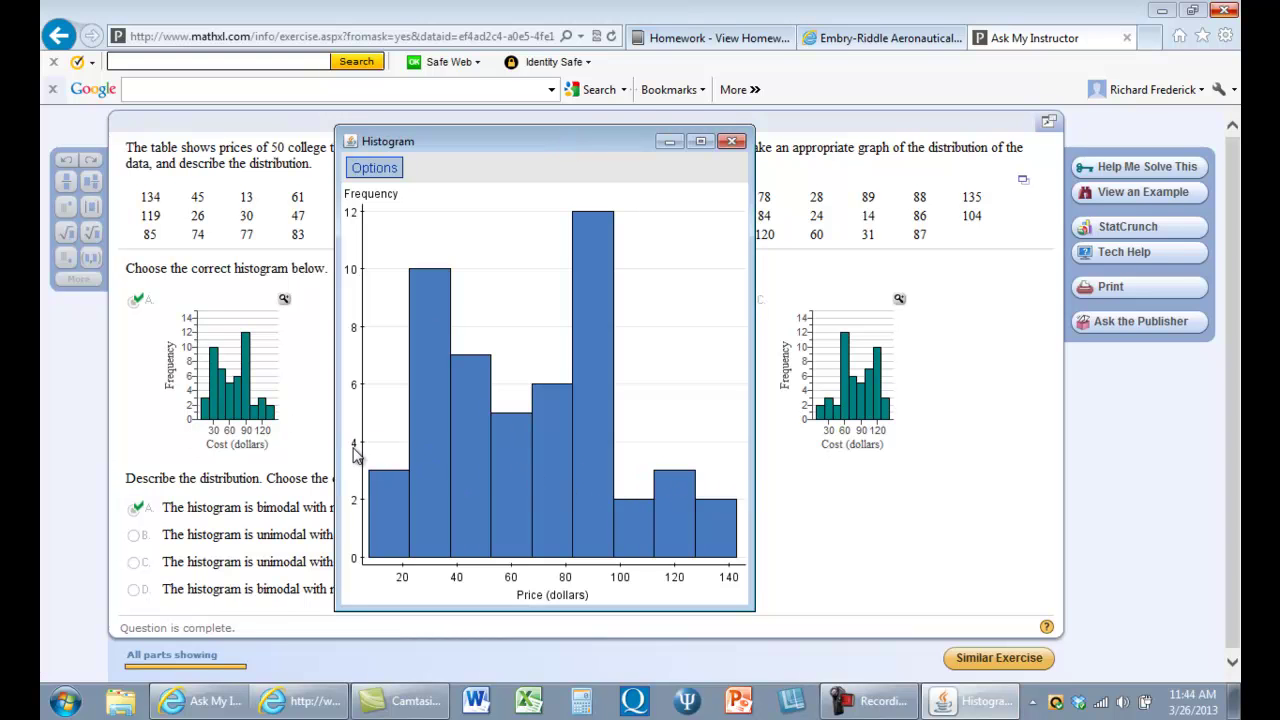
{"action": "left_click", "coordinate": [389, 171]}
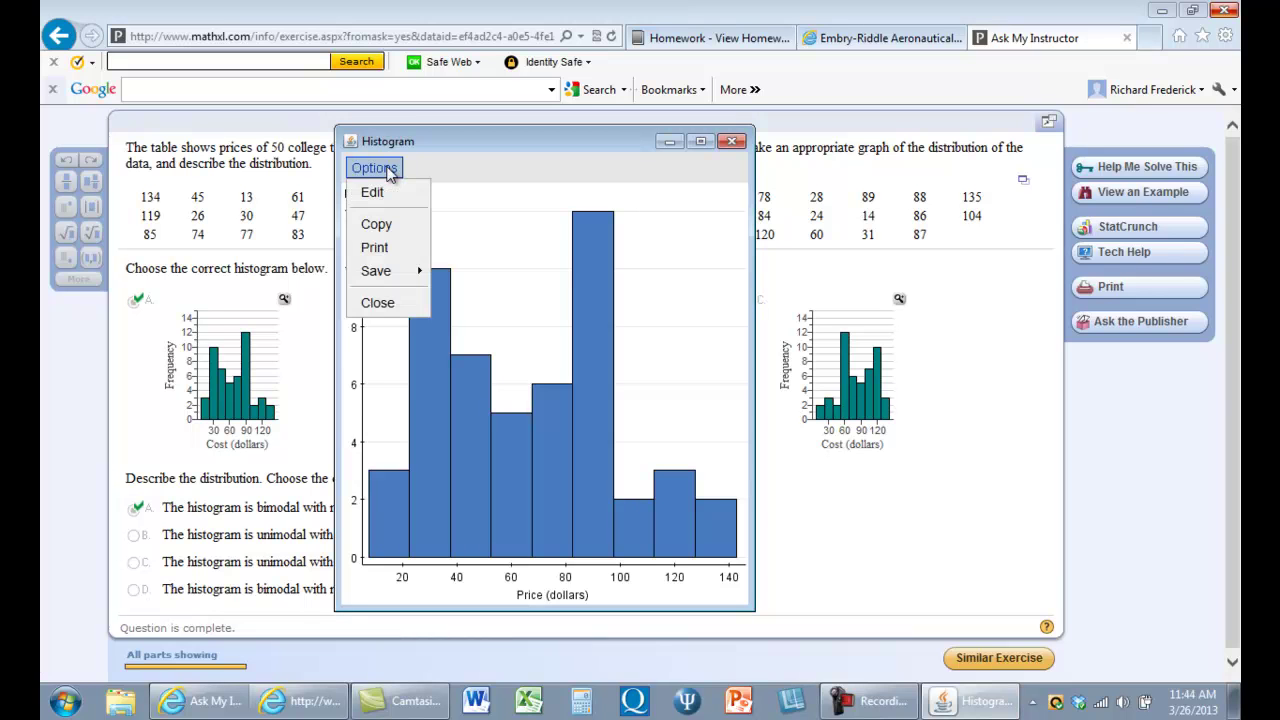
{"action": "left_click", "coordinate": [390, 202]}
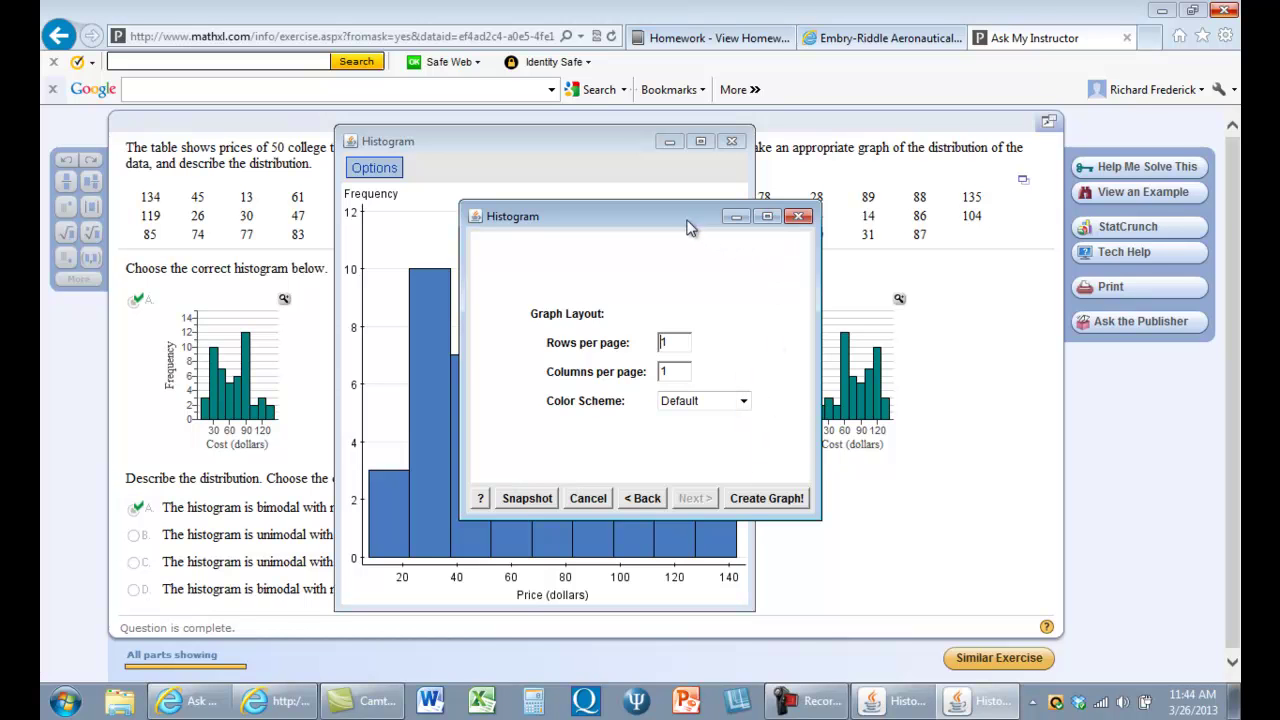
{"action": "left_click_drag", "start_coordinate": [688, 216], "coordinate": [1010, 196]}
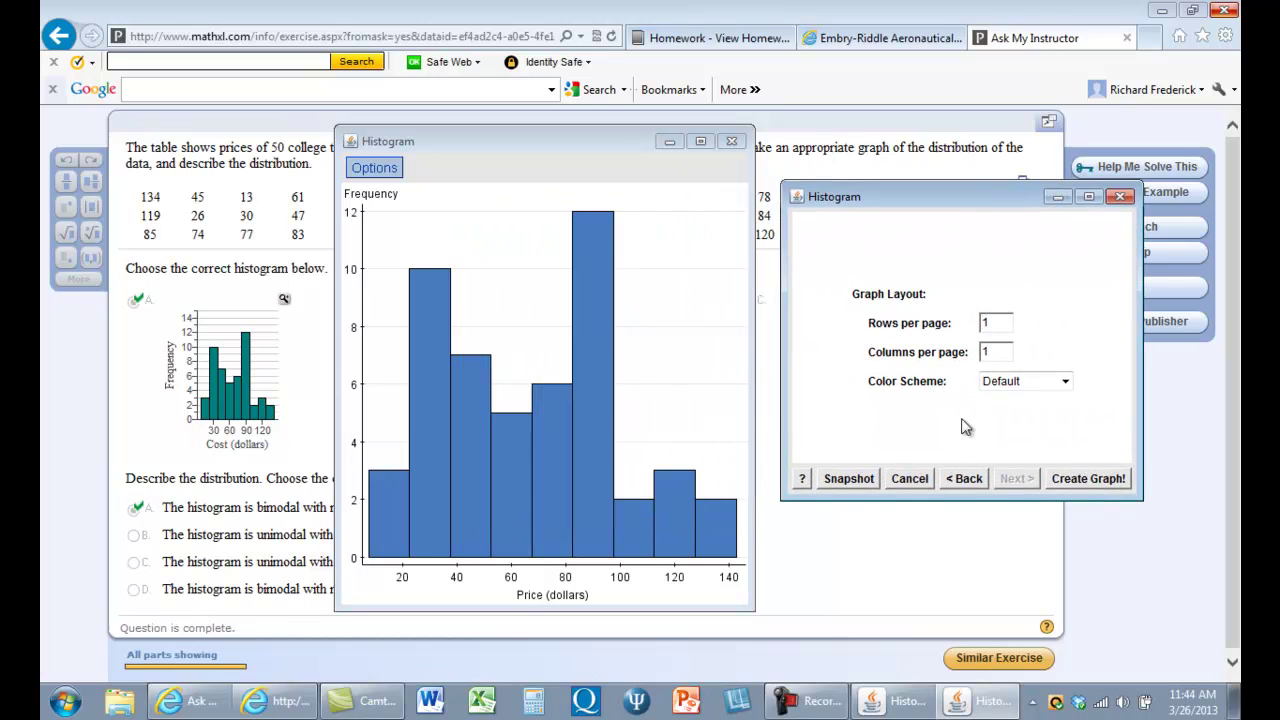
{"action": "left_click", "coordinate": [962, 480]}
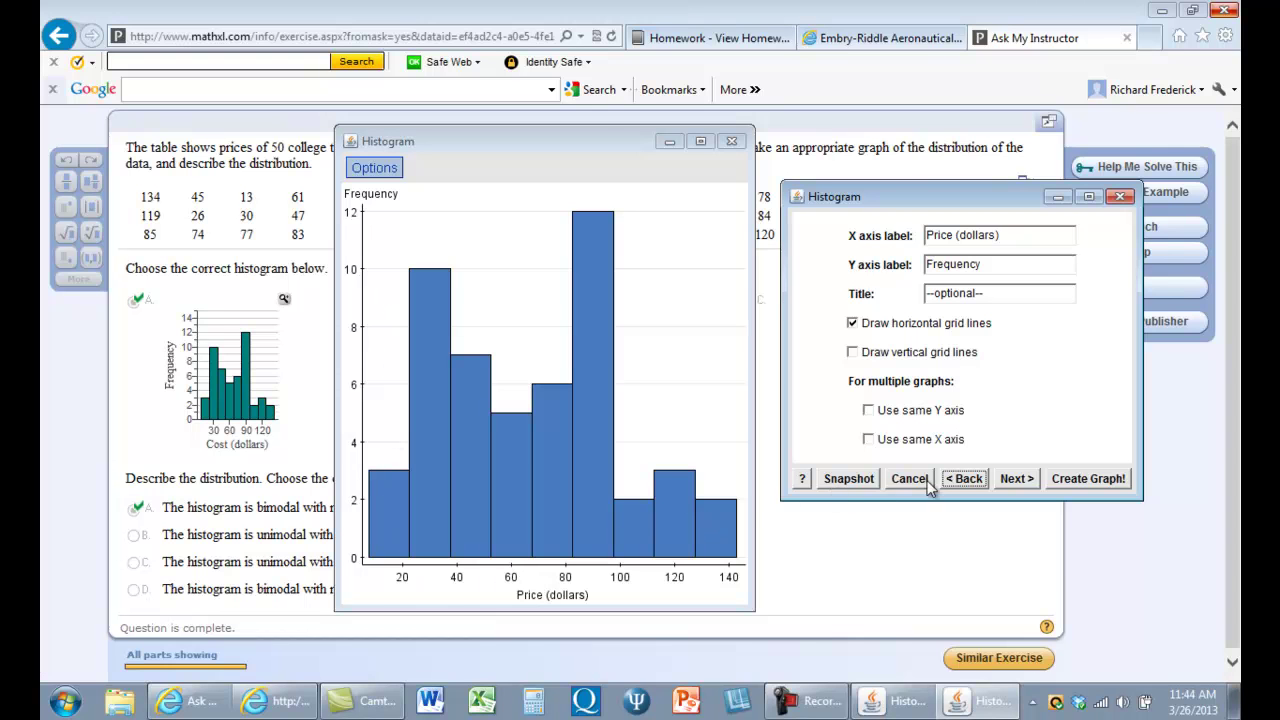
{"action": "left_click", "coordinate": [968, 479]}
{"action": "left_click", "coordinate": [966, 479]}
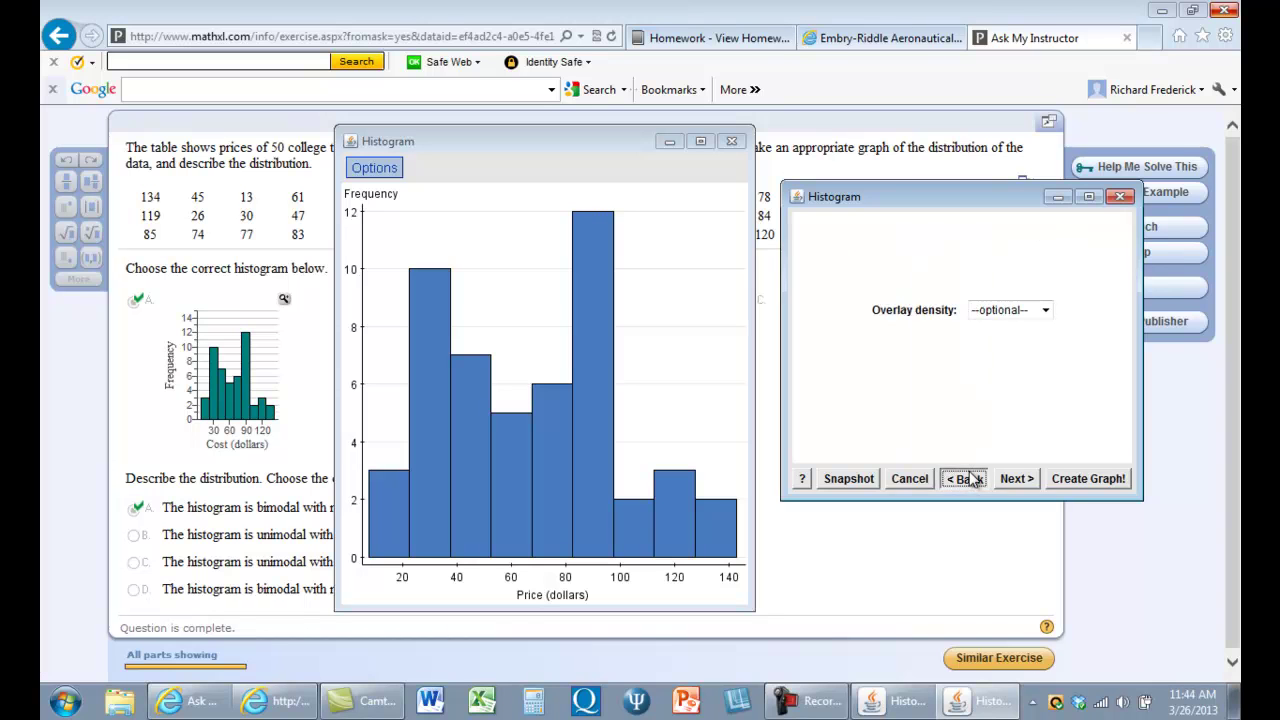
{"action": "left_click", "coordinate": [966, 479]}
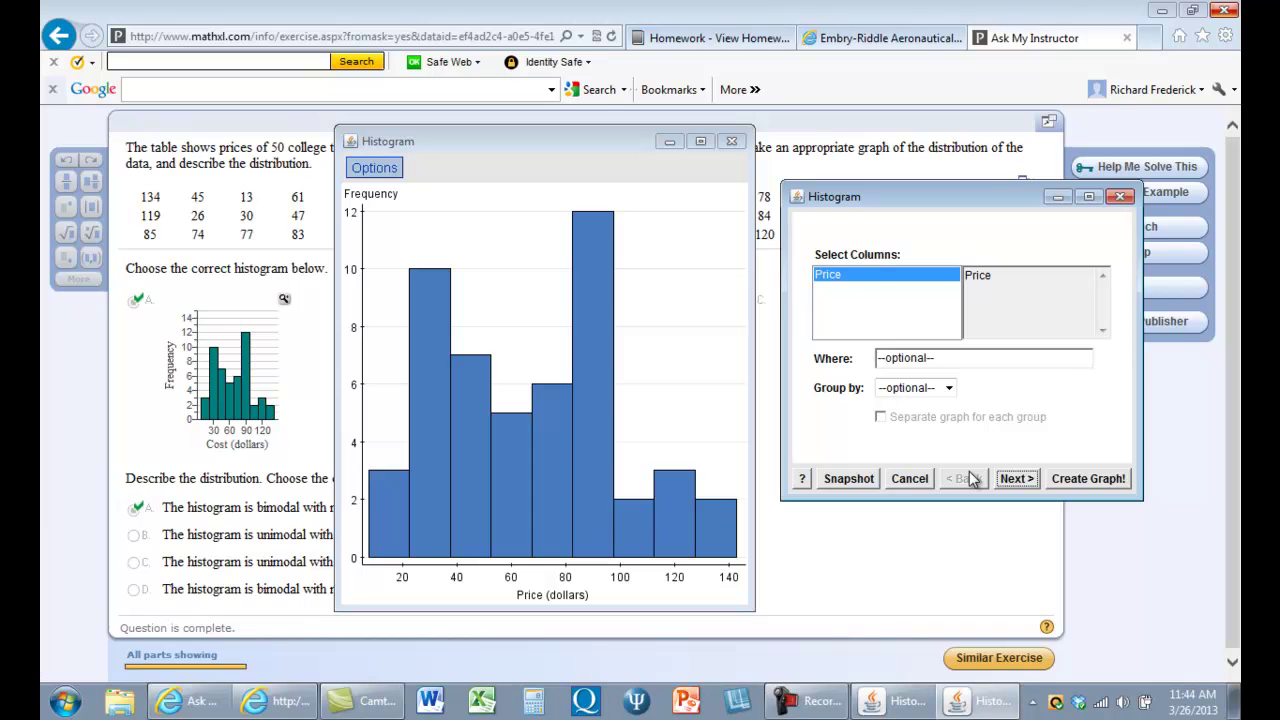
{"action": "left_click", "coordinate": [1017, 479]}
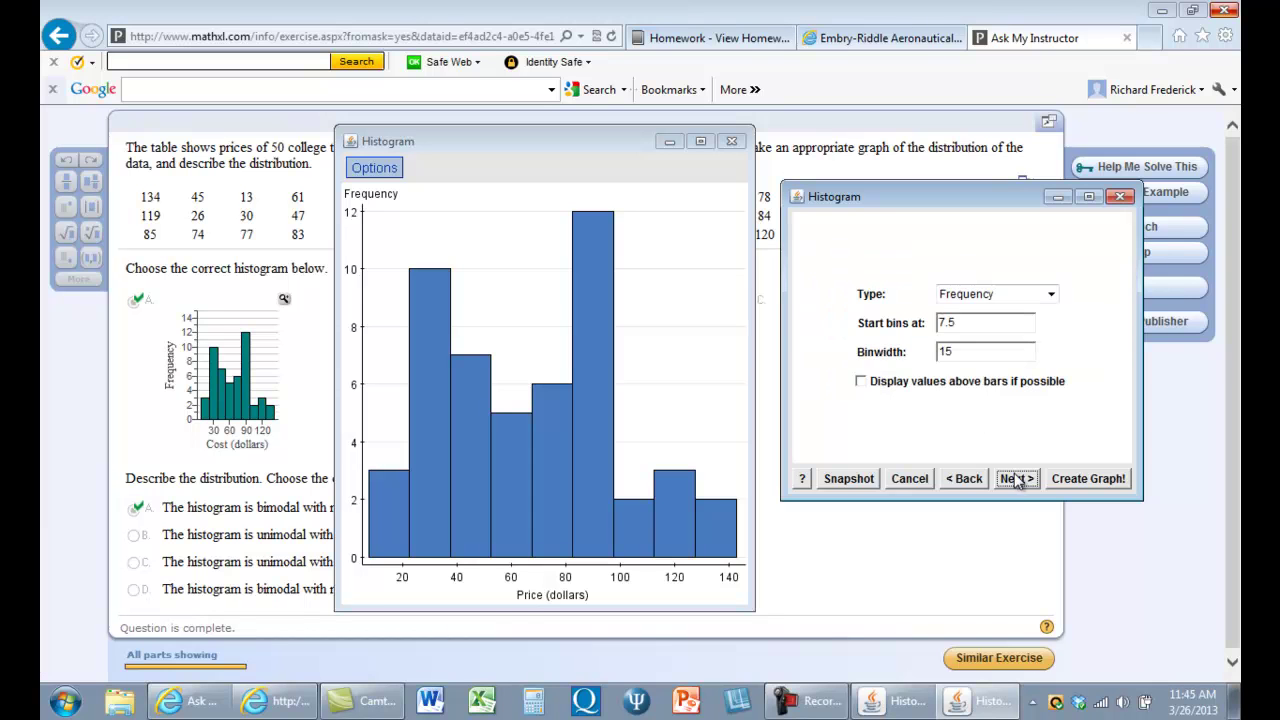
{"action": "left_click", "coordinate": [1017, 479]}
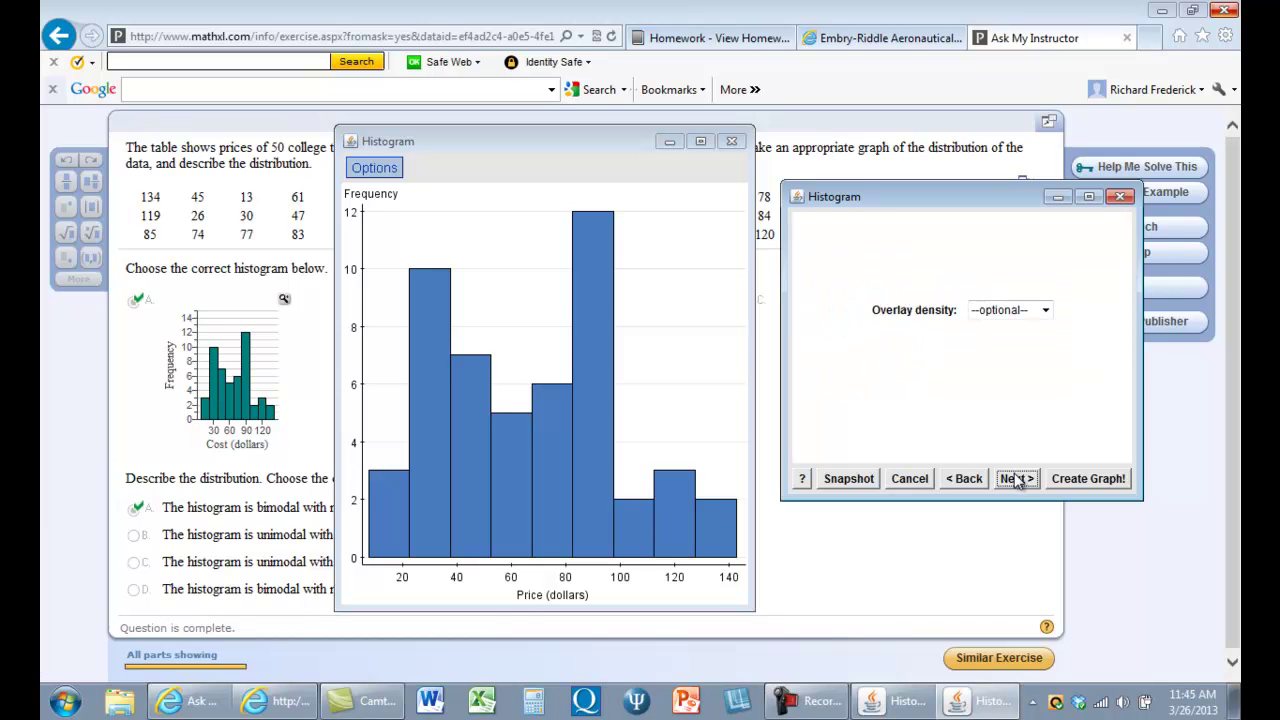
{"action": "left_click", "coordinate": [1017, 479]}
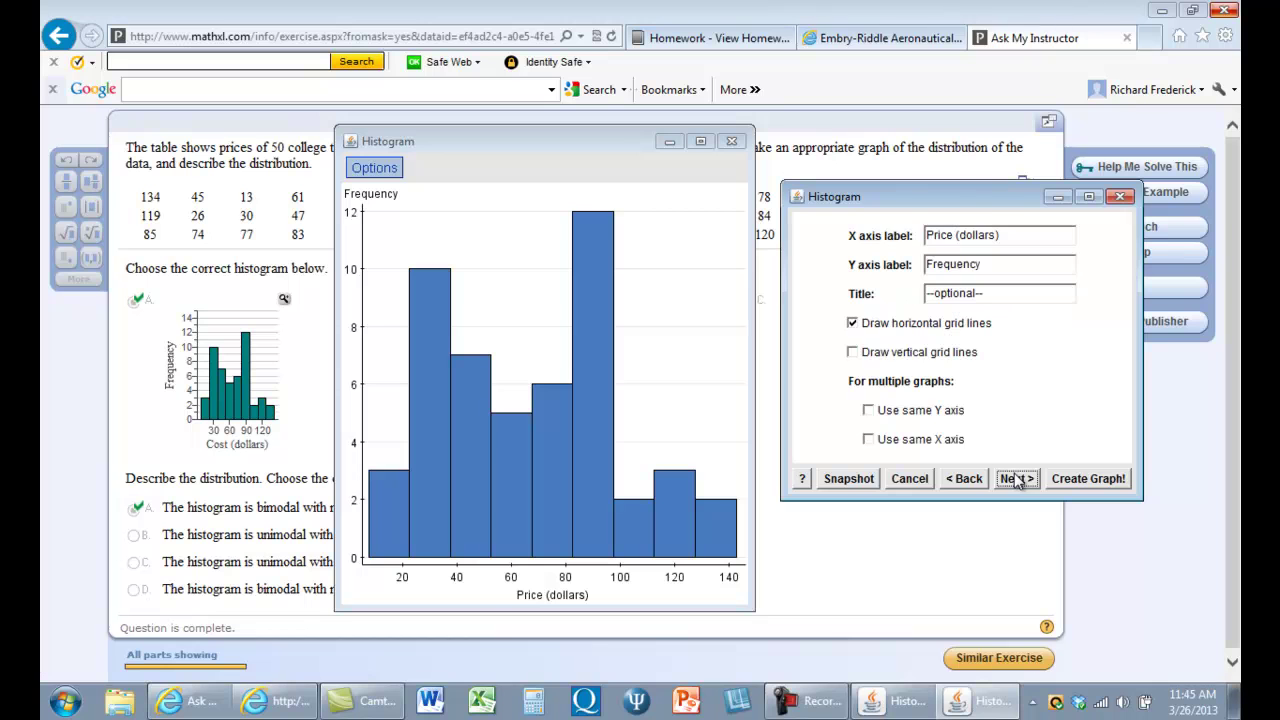
{"action": "left_click", "coordinate": [1087, 479]}
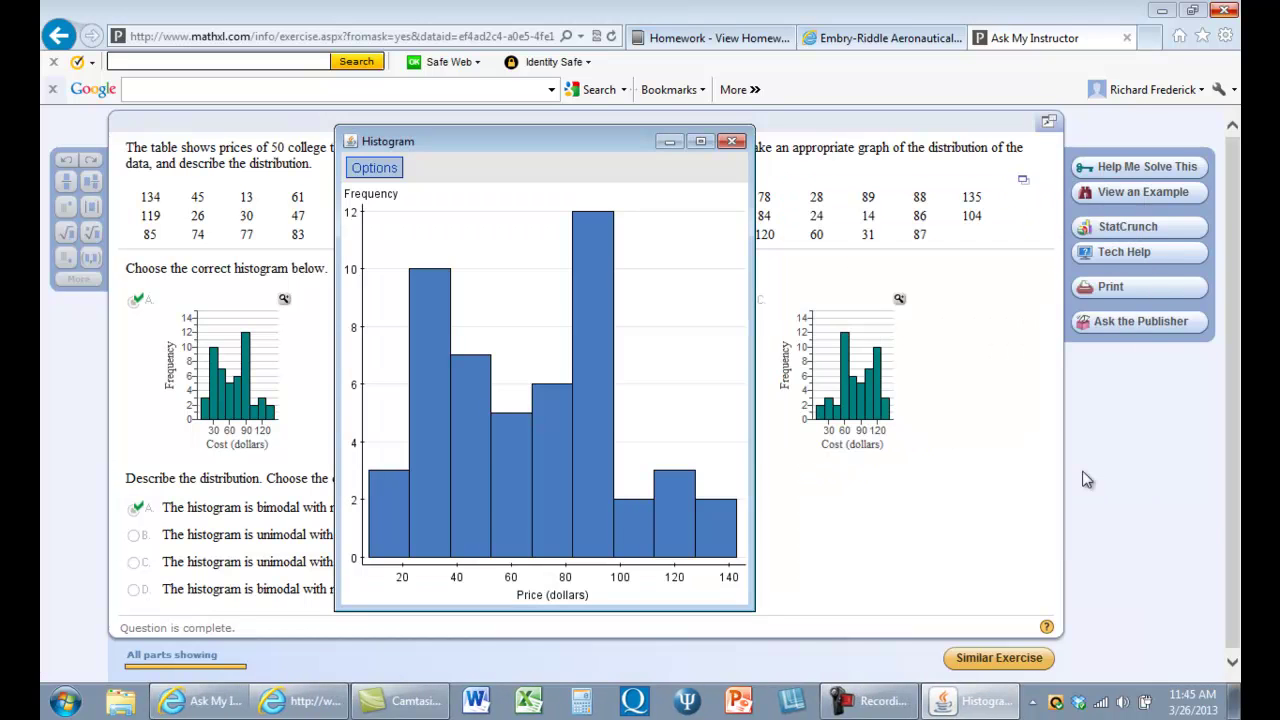
Step: Review the horizontal axis tick settings and apply them
{"action": "left_click", "coordinate": [678, 585]}
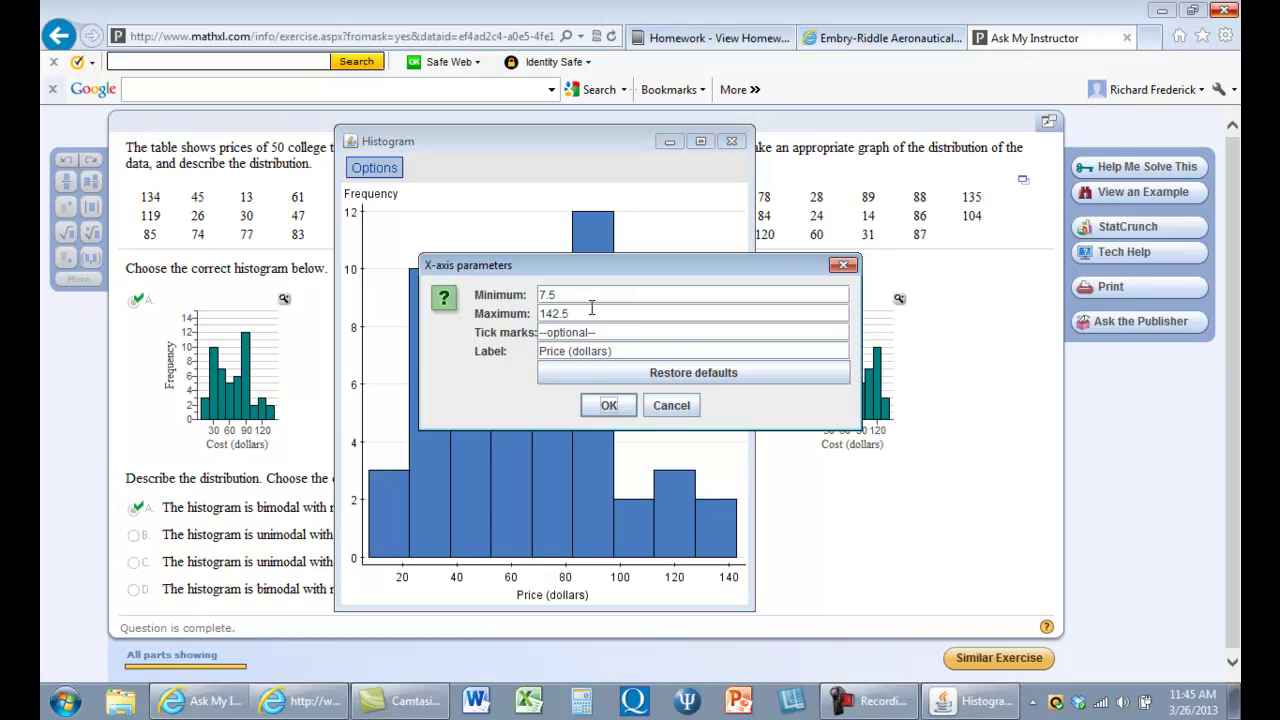
{"action": "left_click", "coordinate": [736, 324]}
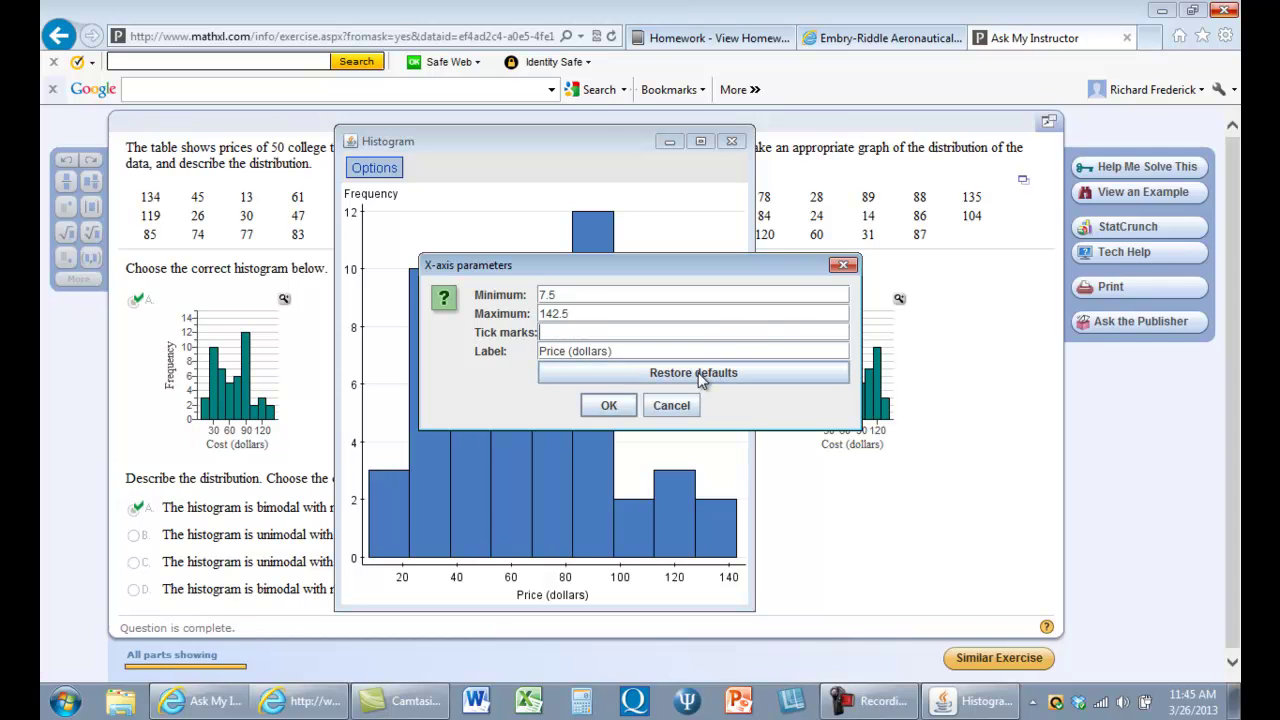
{"action": "left_click", "coordinate": [609, 405]}
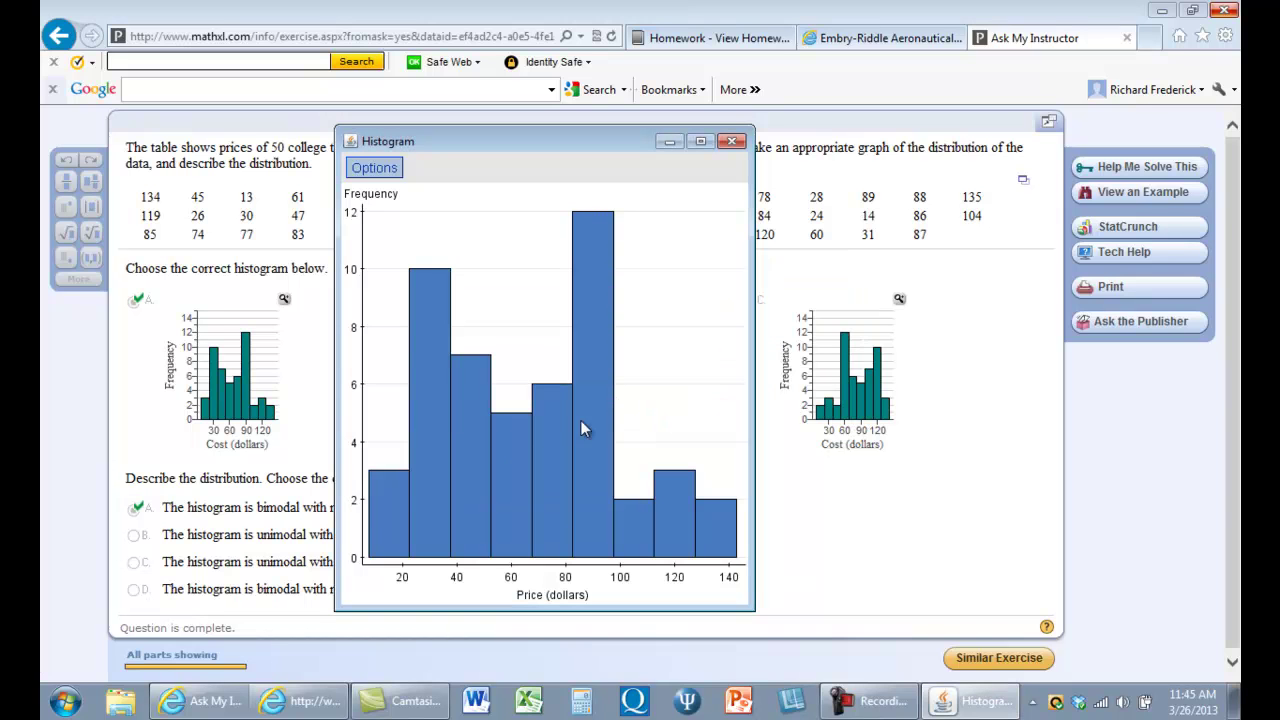
Step: Raise the Frequency axis maximum from 12 to 14
{"action": "left_click", "coordinate": [358, 508]}
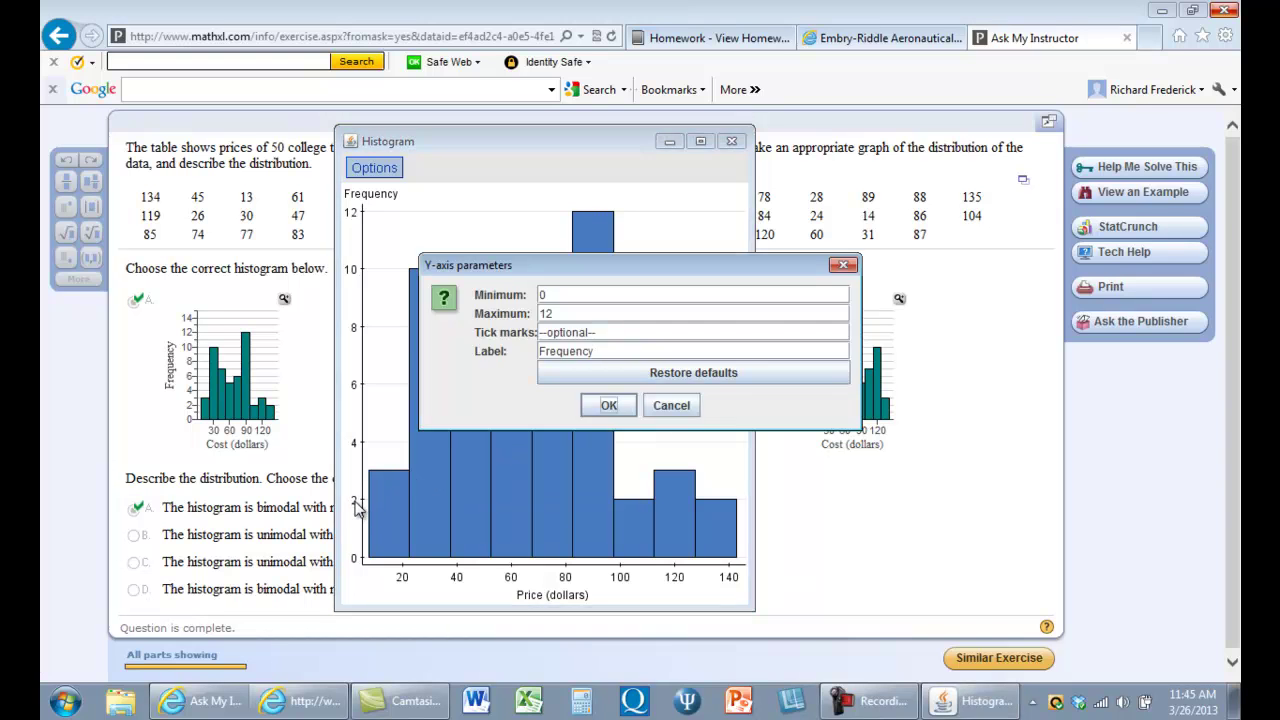
{"action": "left_click", "coordinate": [584, 318]}
{"action": "key", "text": "BackSpace"}
{"action": "type", "text": "4"}
{"action": "left_click", "coordinate": [628, 407]}
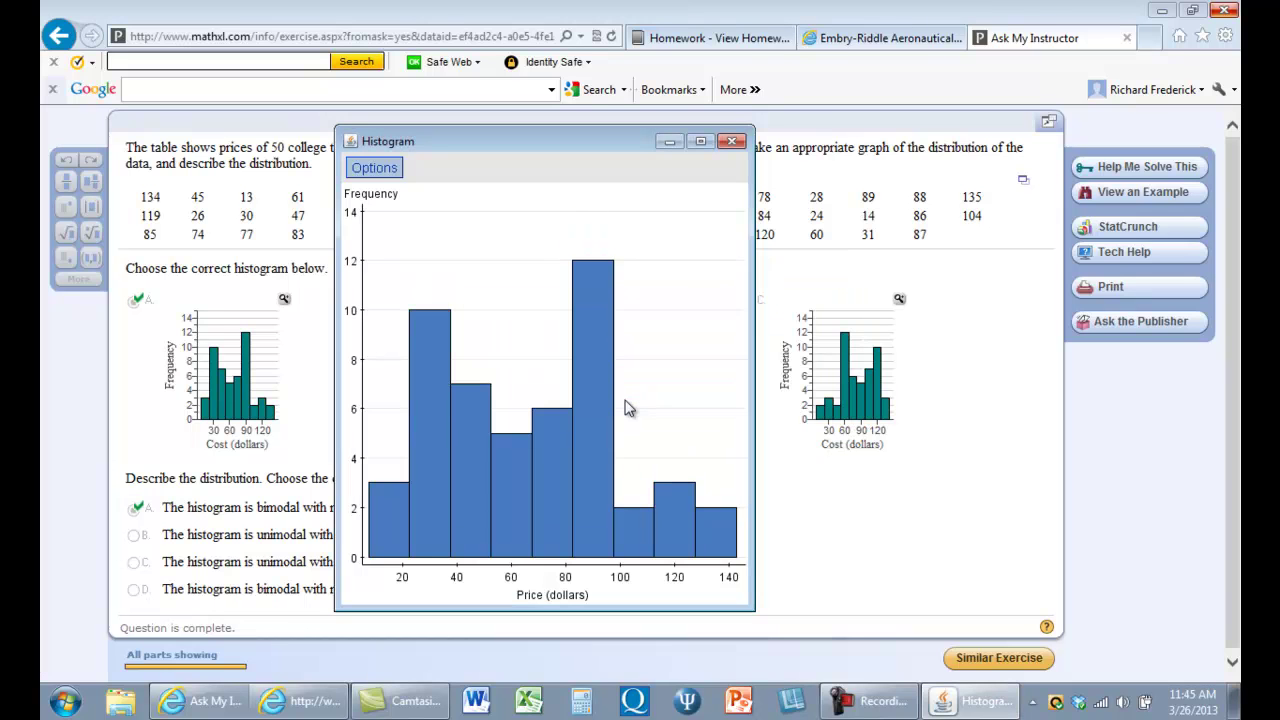
{"action": "double_click", "coordinate": [405, 585]}
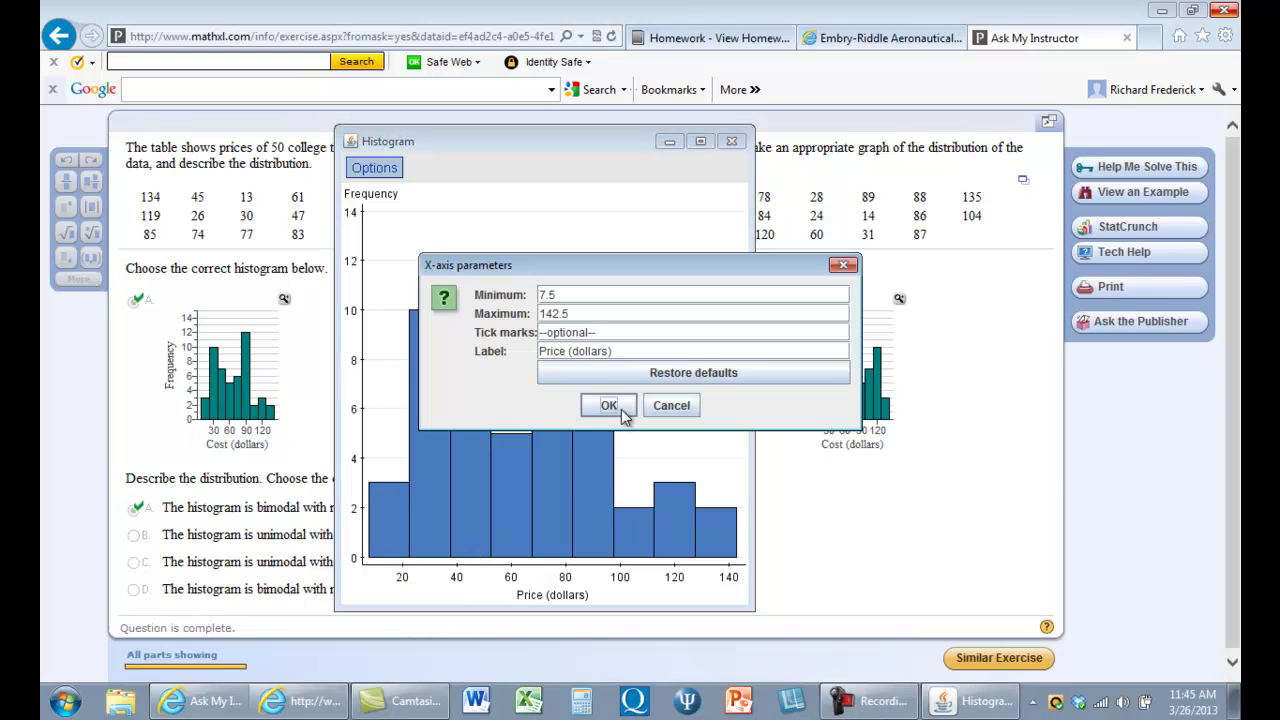
{"action": "left_click", "coordinate": [627, 334]}
{"action": "left_click", "coordinate": [656, 376]}
{"action": "left_click", "coordinate": [658, 410]}
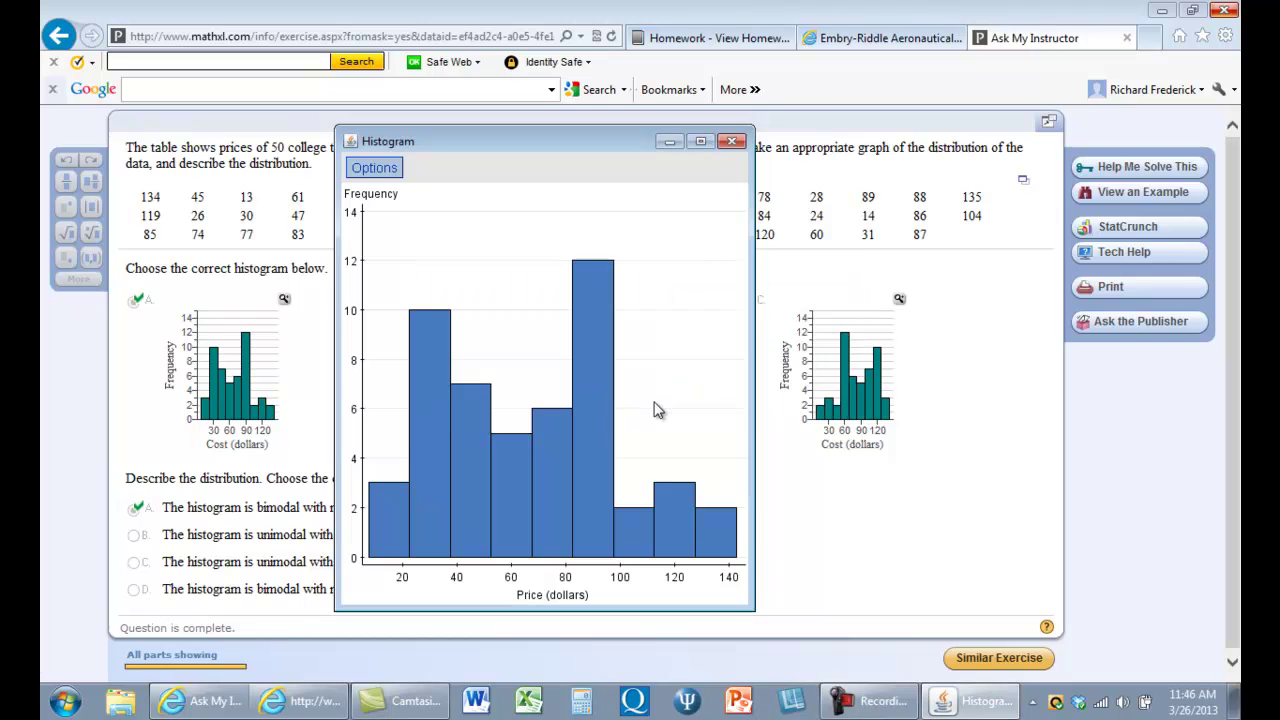
{"action": "left_click", "coordinate": [557, 598]}
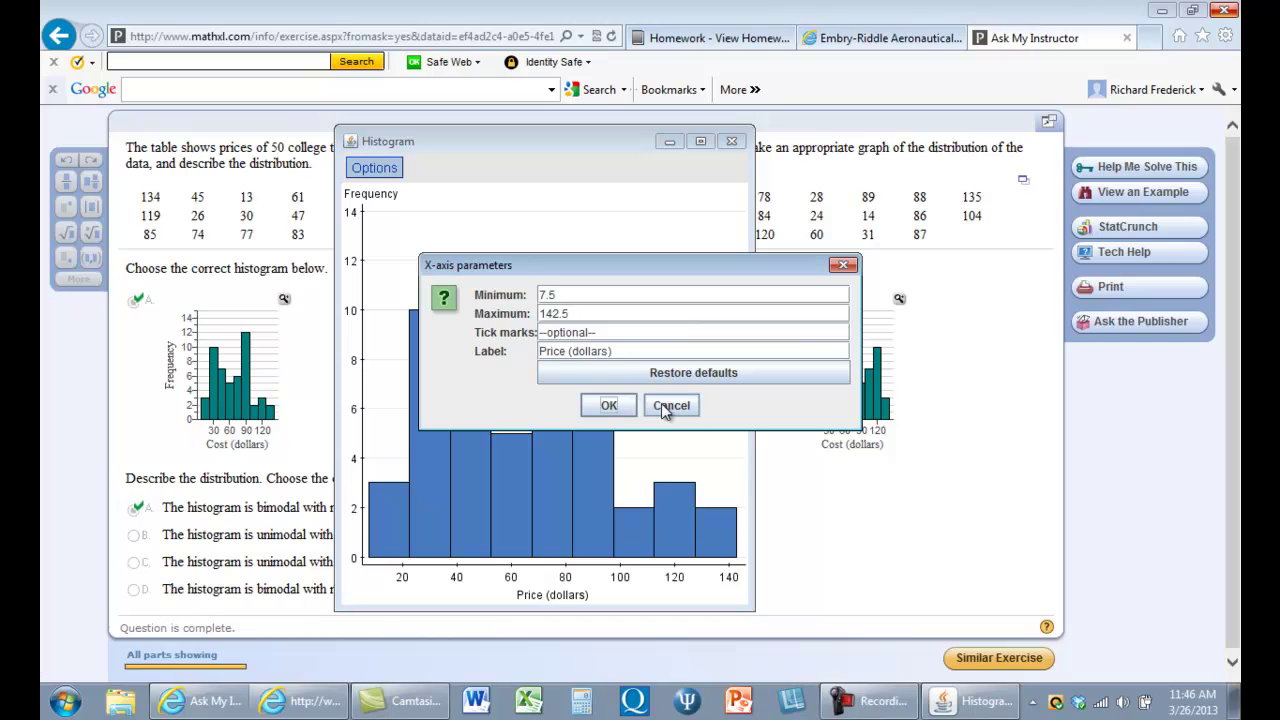
{"action": "left_click", "coordinate": [607, 407]}
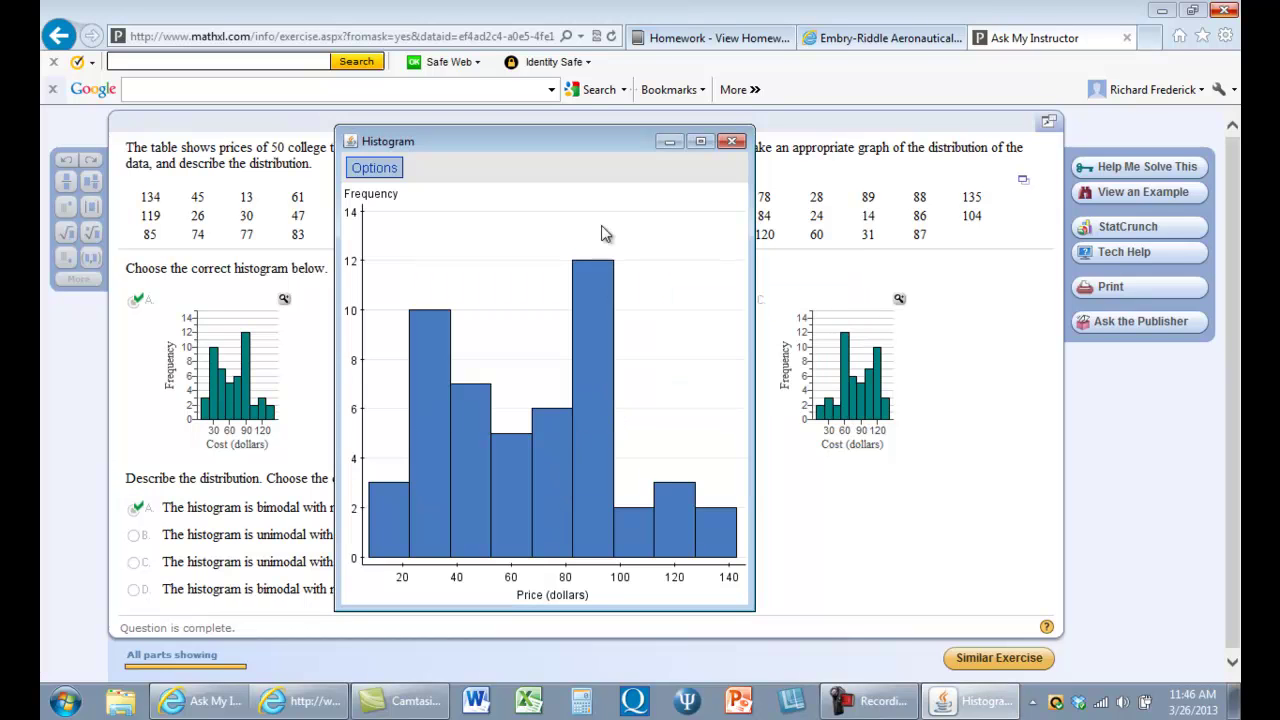
Step: Close the StatCrunch histogram window from its title-bar menu, revealing the MathXL textbook-price exercise
{"action": "right_click", "coordinate": [633, 143]}
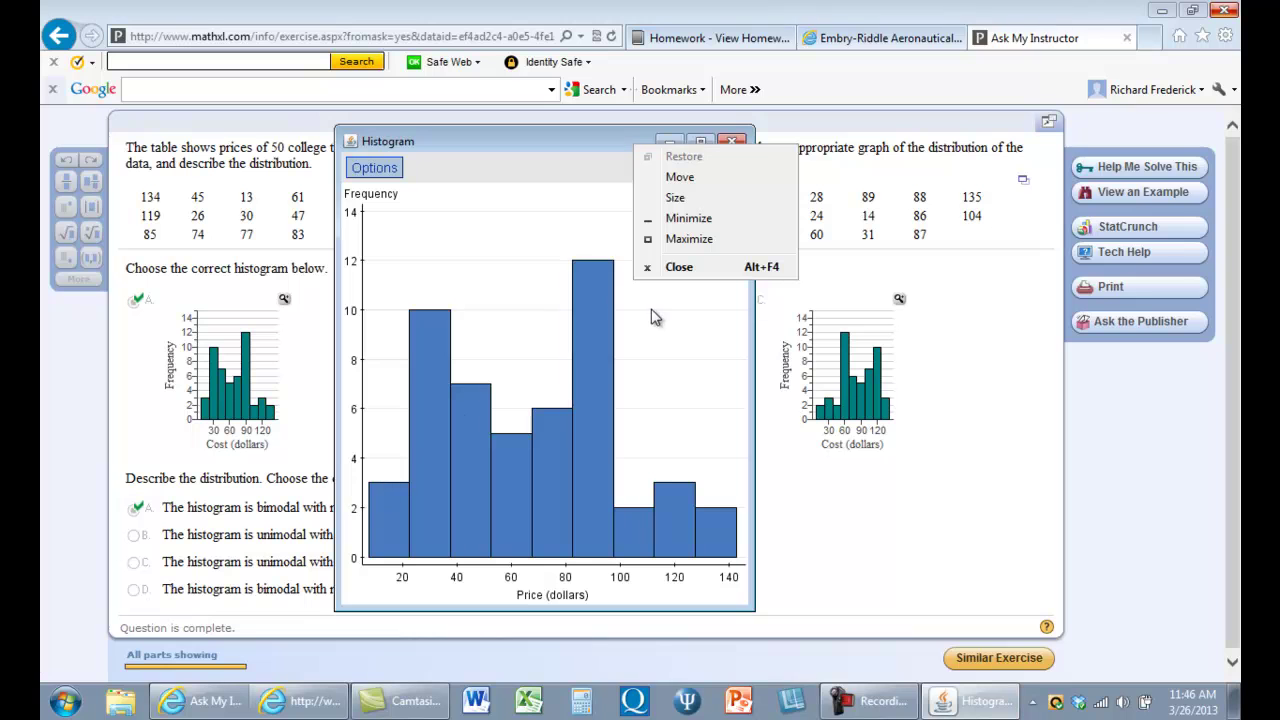
{"action": "left_click", "coordinate": [682, 267]}
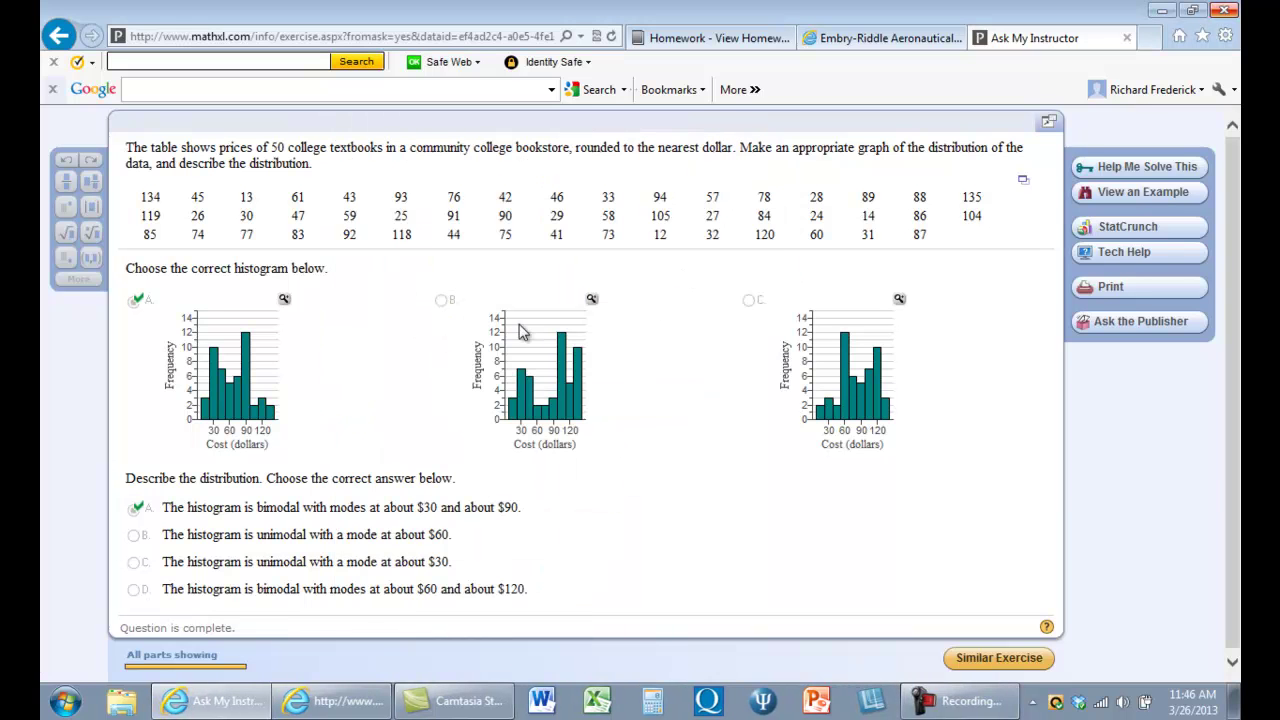